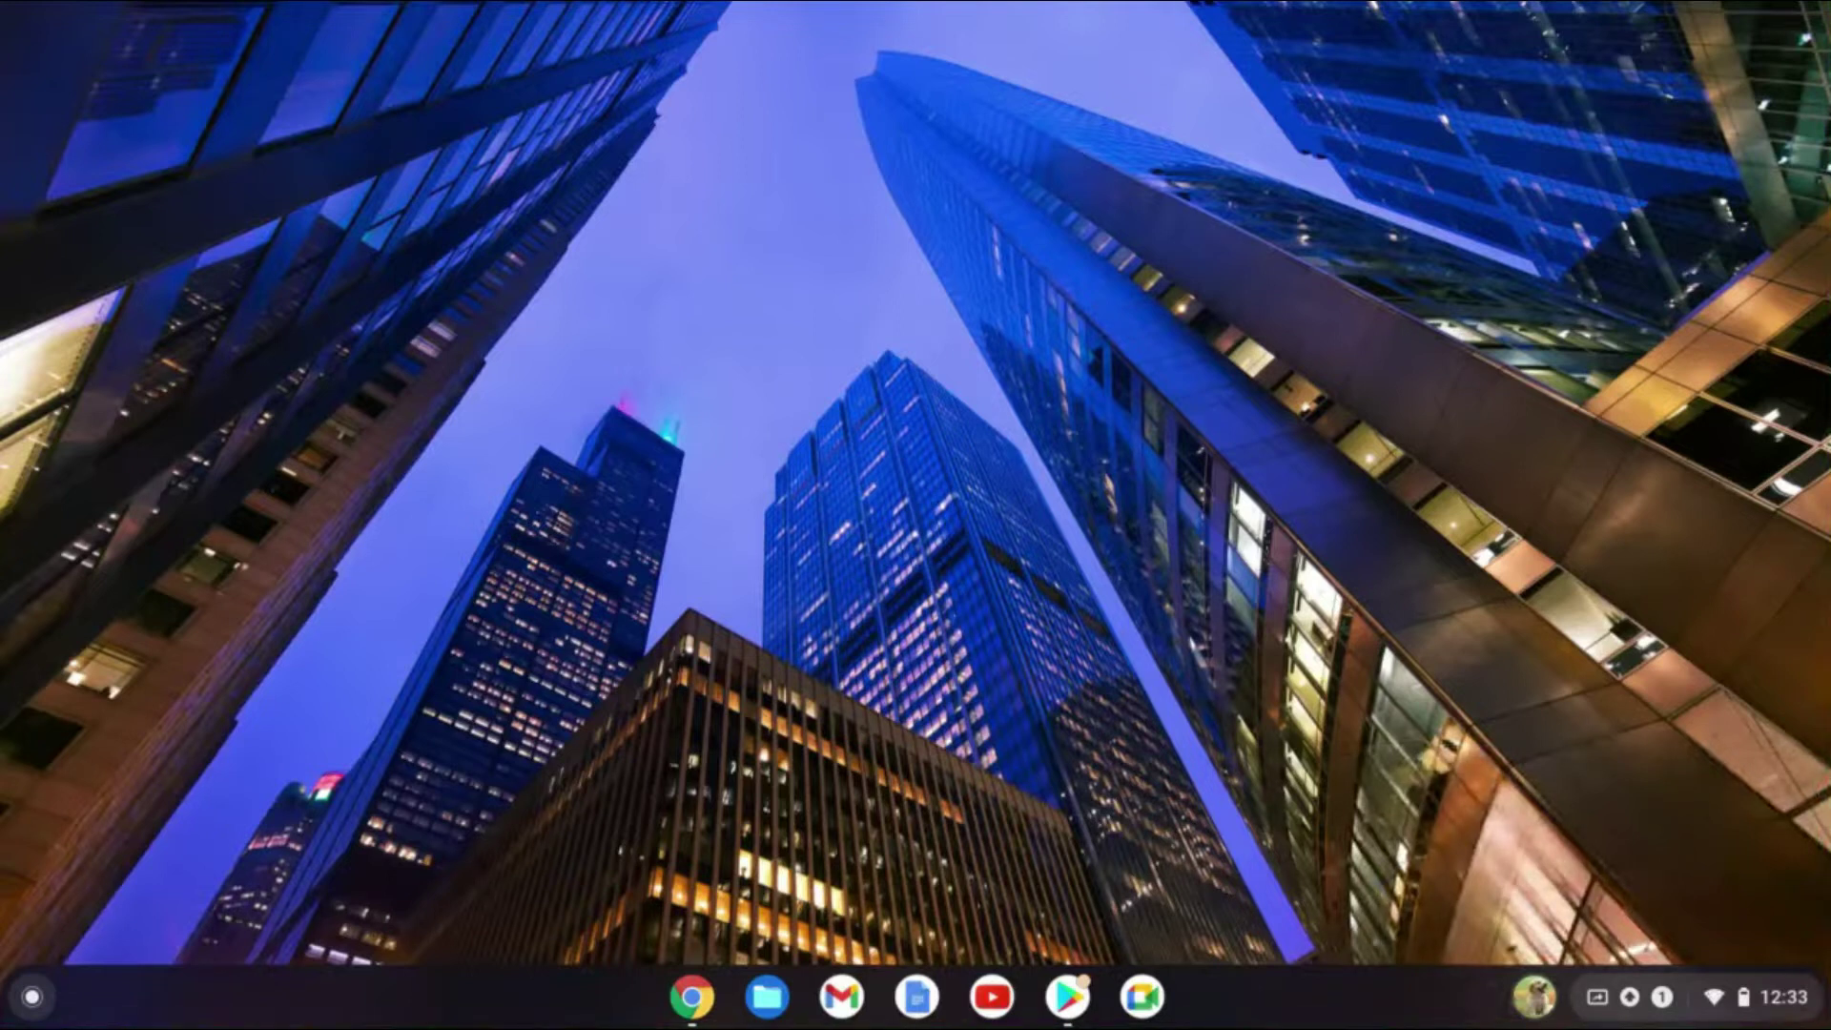
Step: Open Files and show the Videos section with its three WebM recordings
click(767, 998)
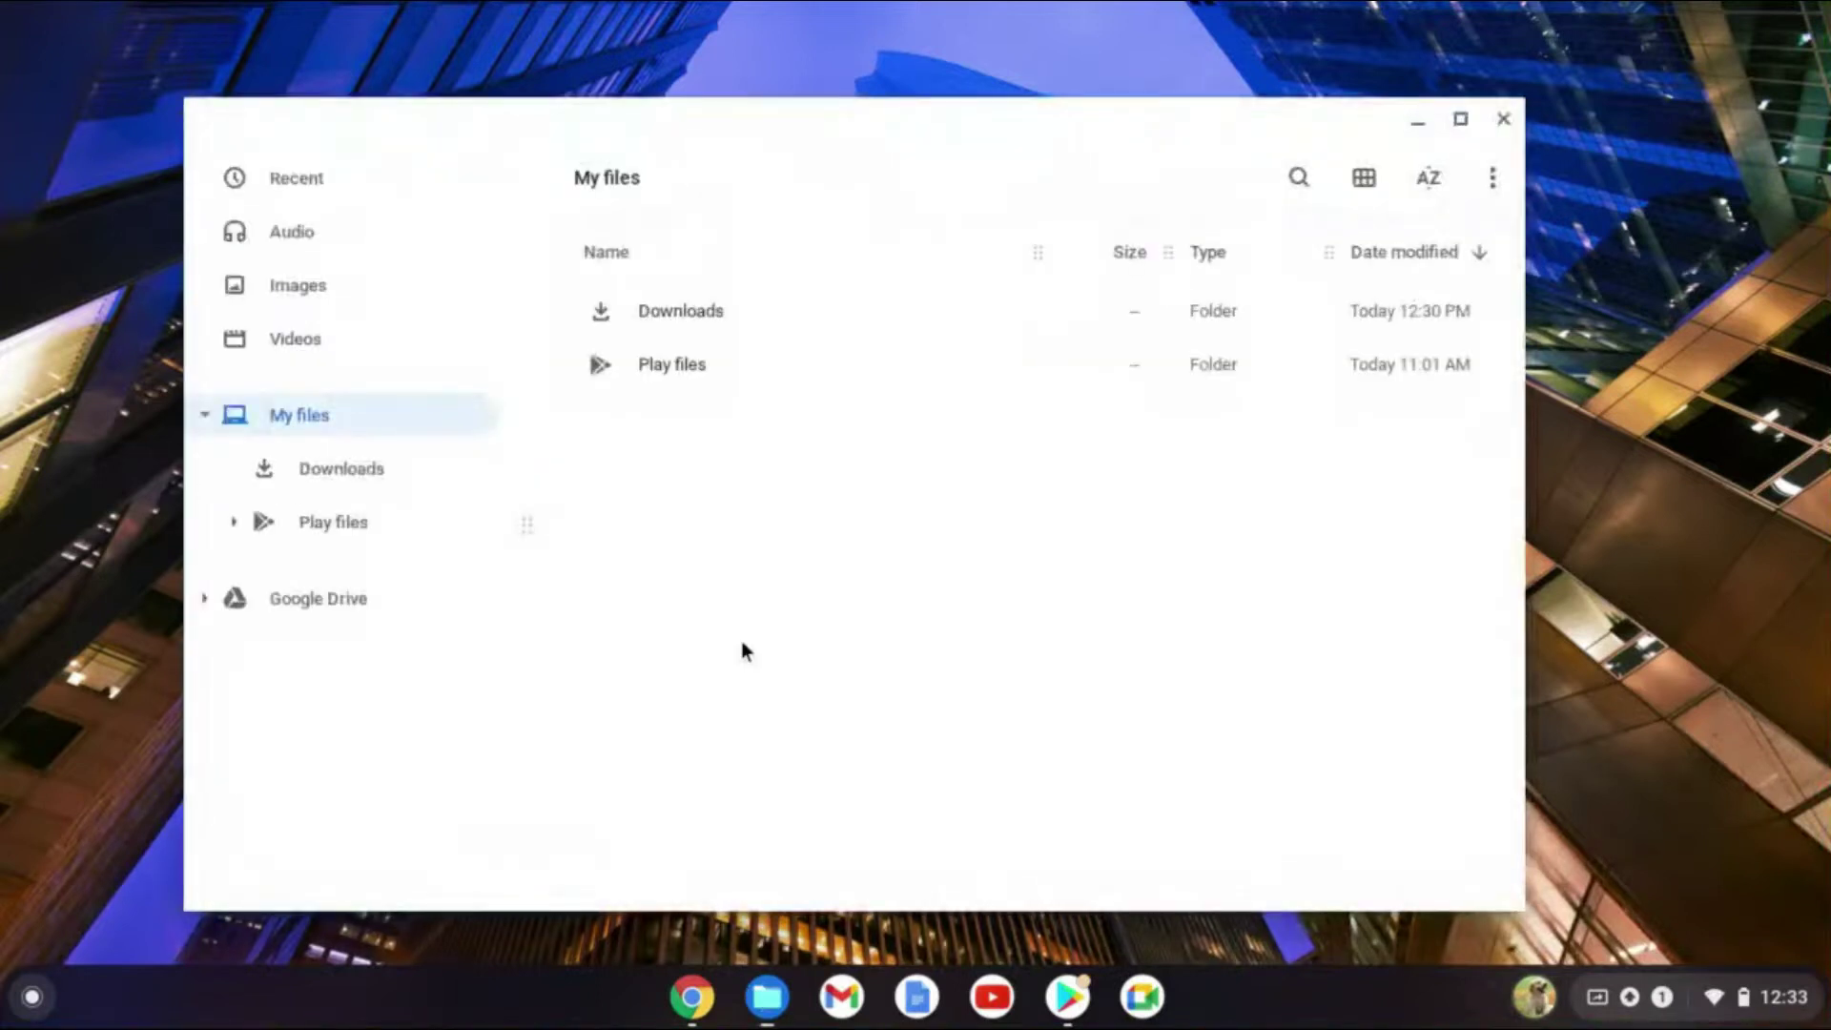
click(369, 343)
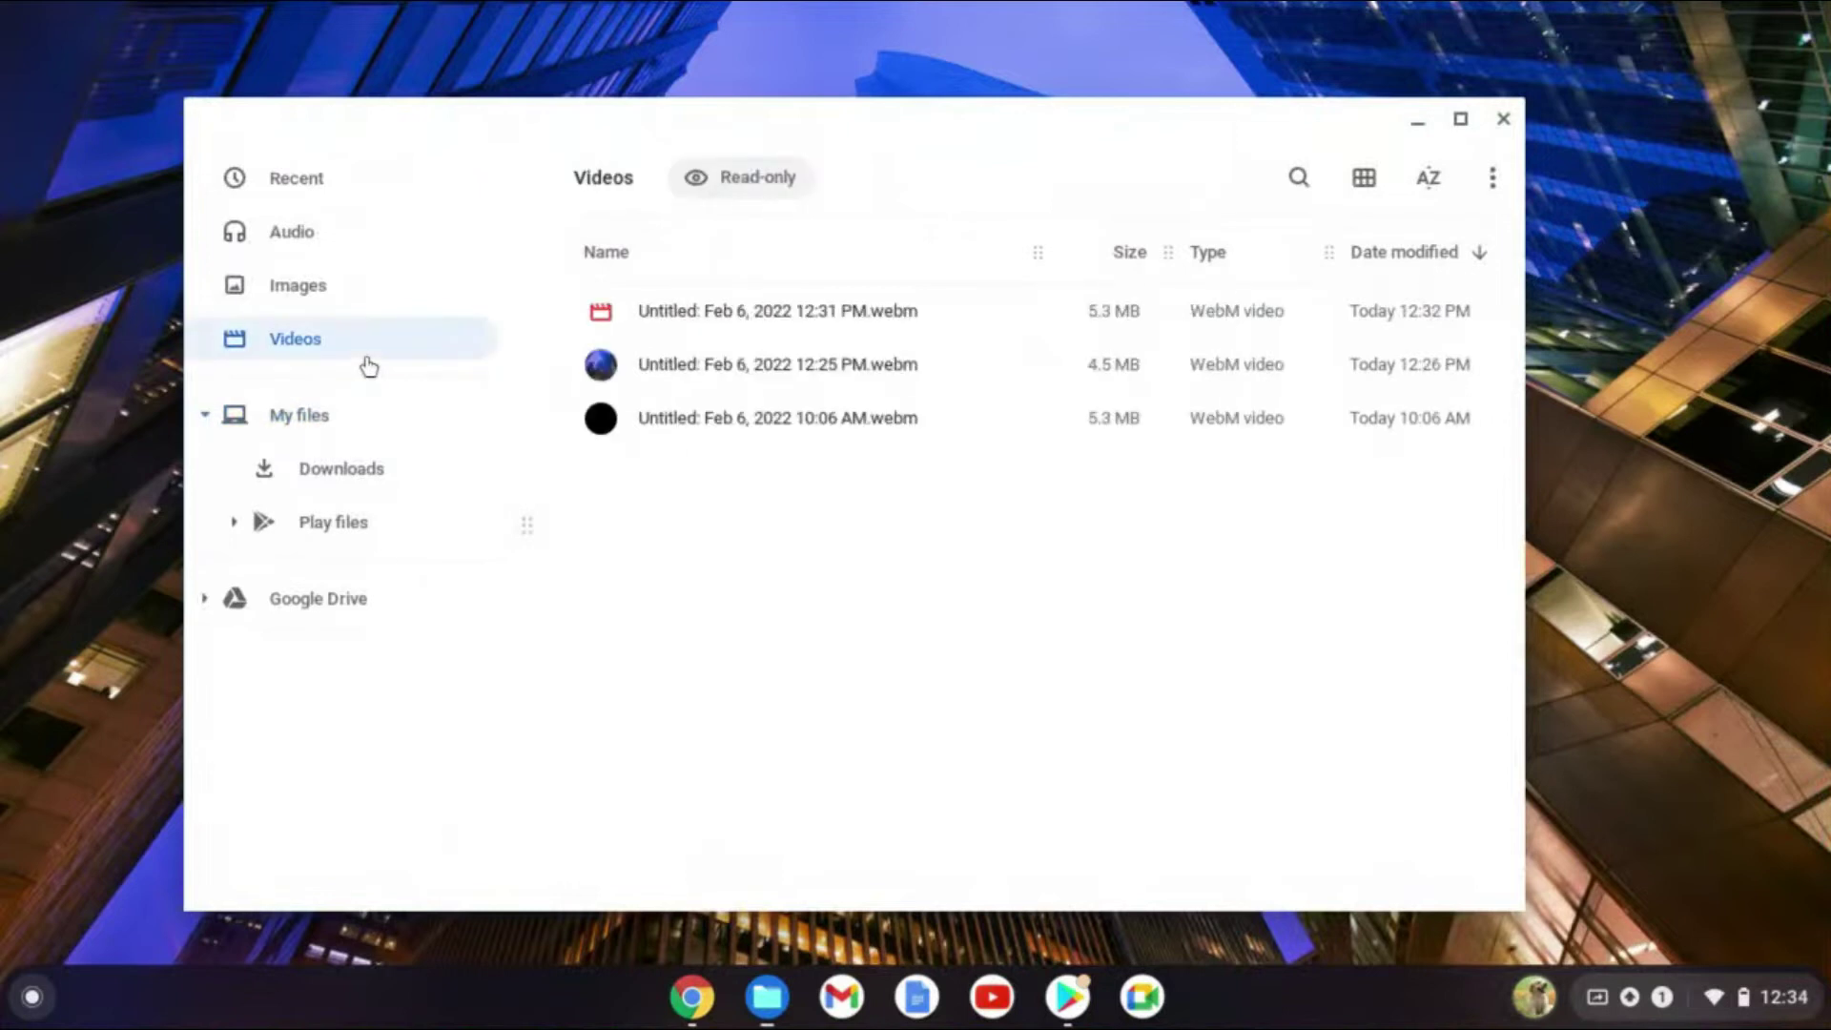
Step: Try deleting the 10:06 AM recording in Gallery and dismiss the failure message
double_click(755, 424)
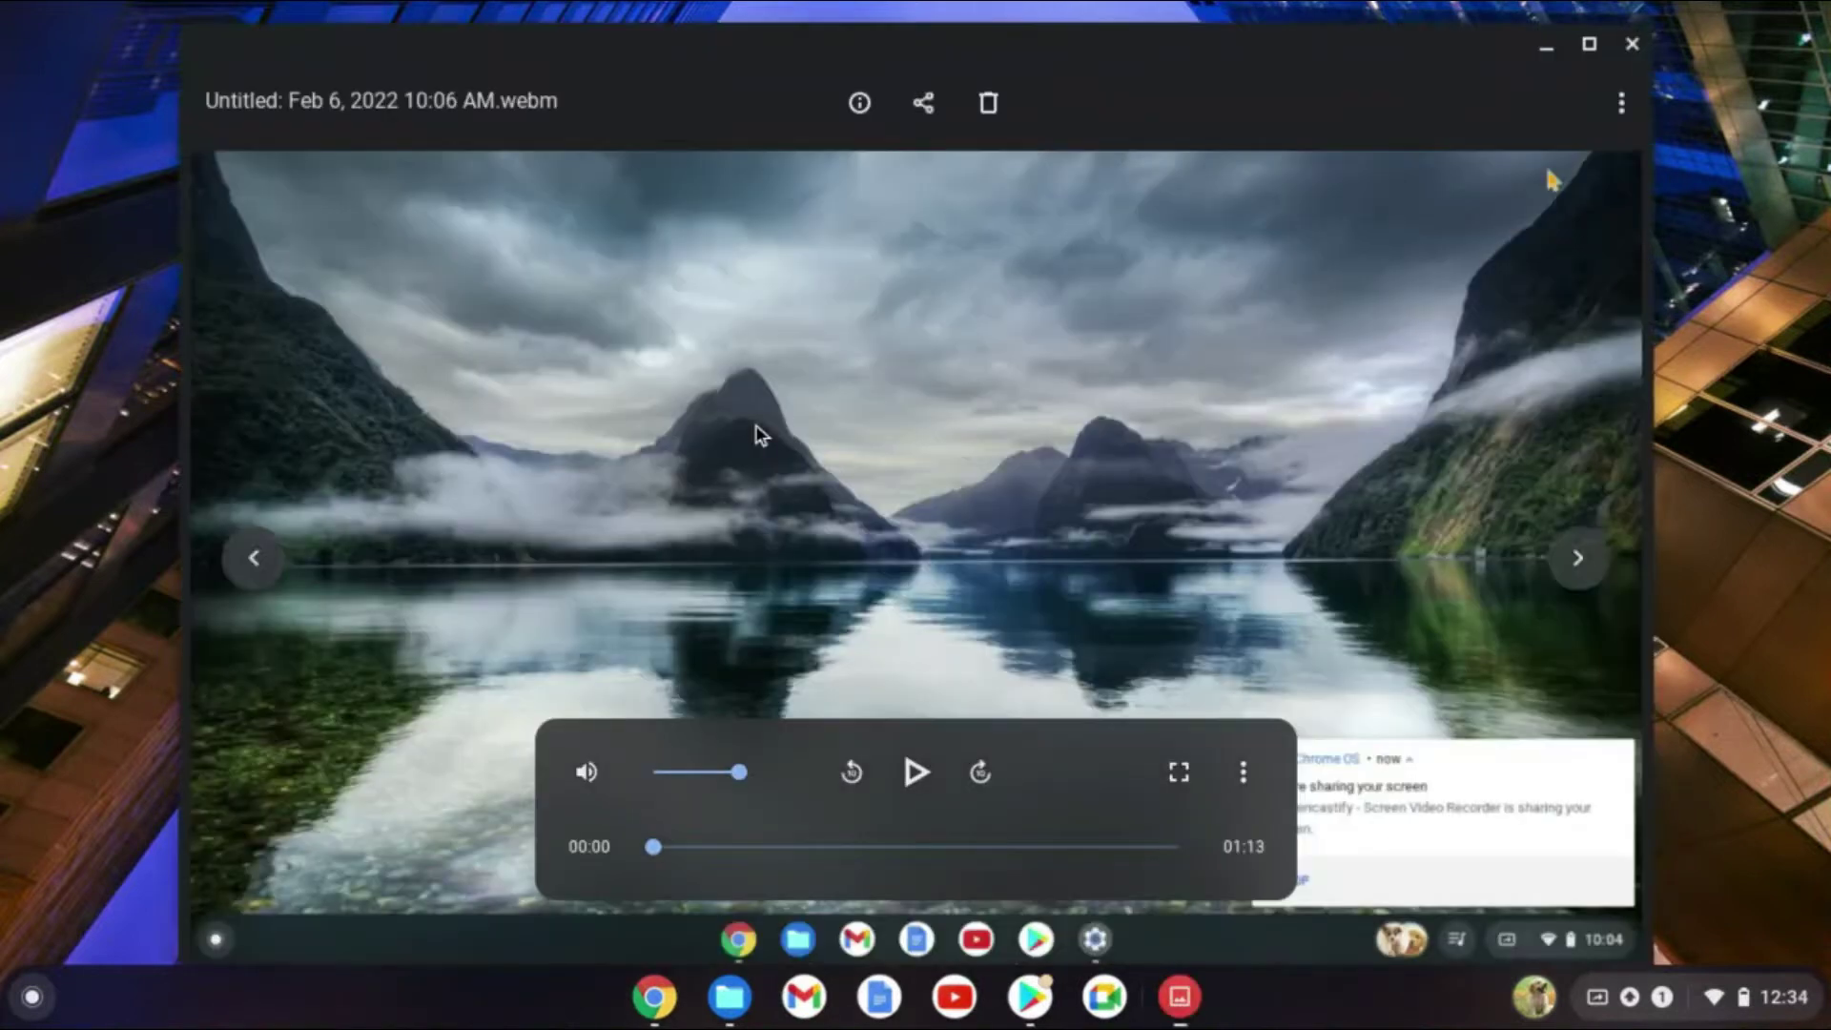
click(987, 103)
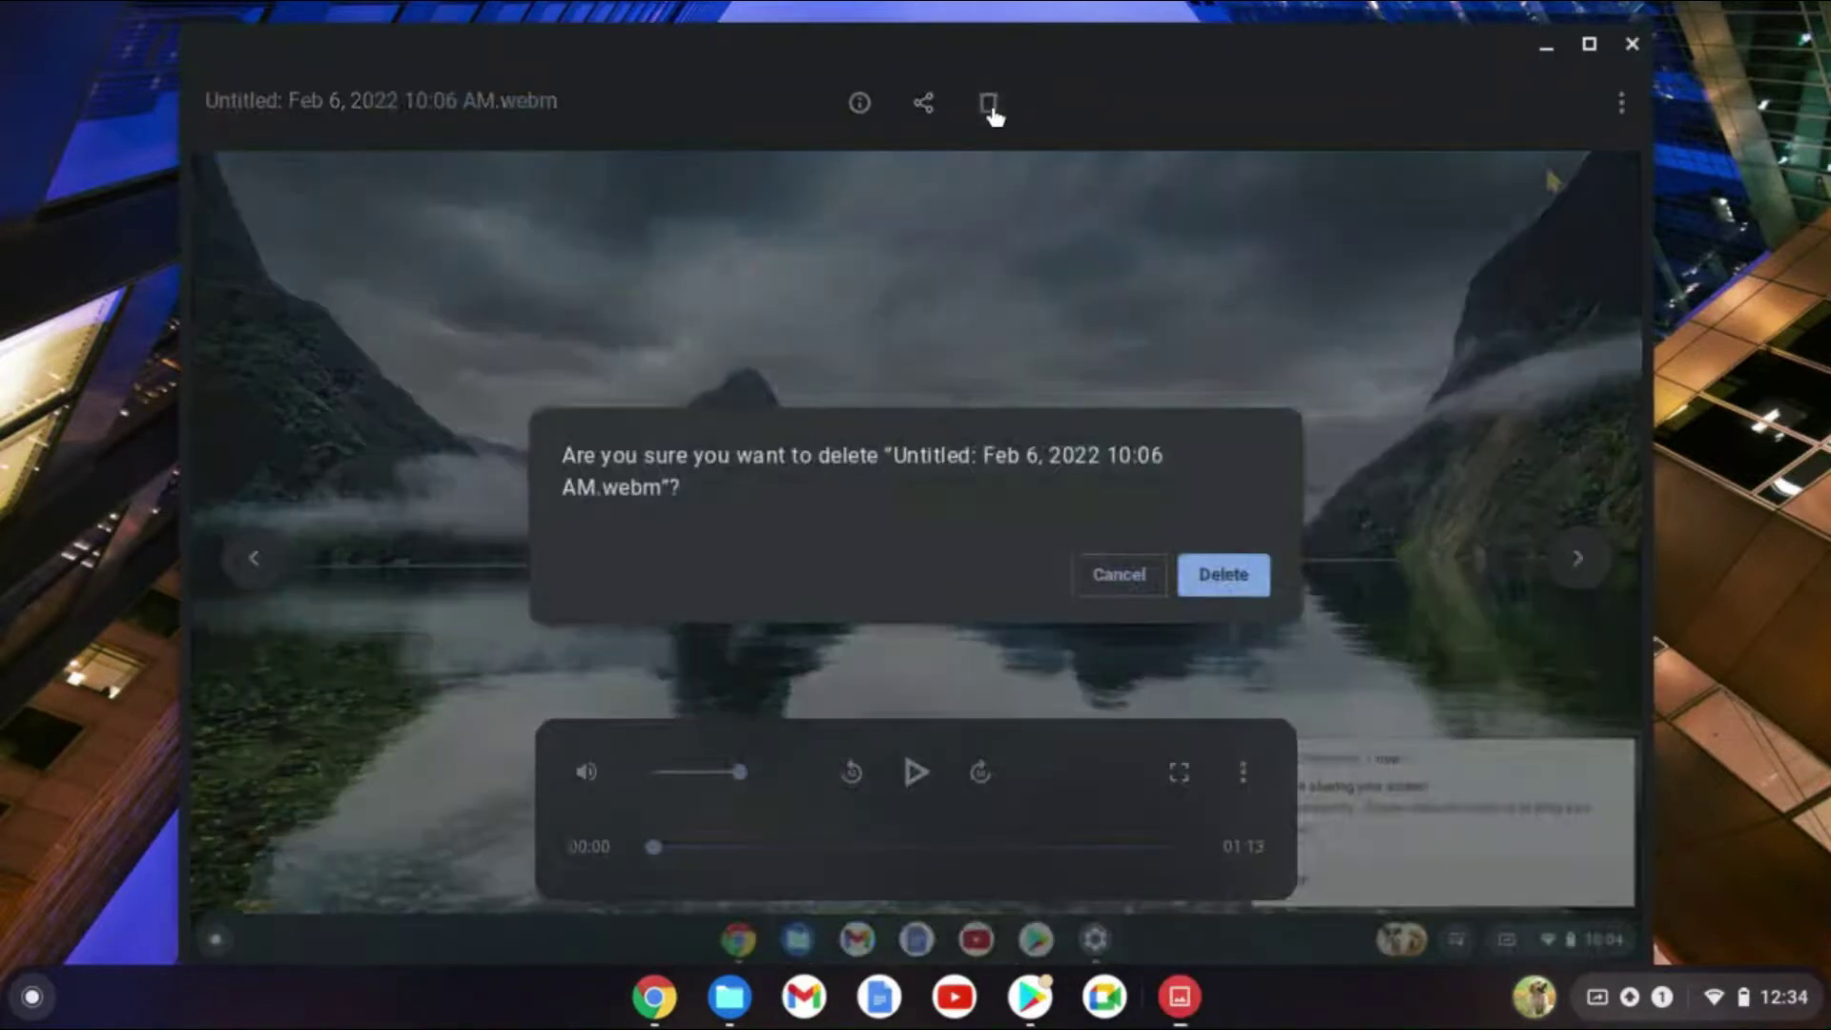
click(1225, 574)
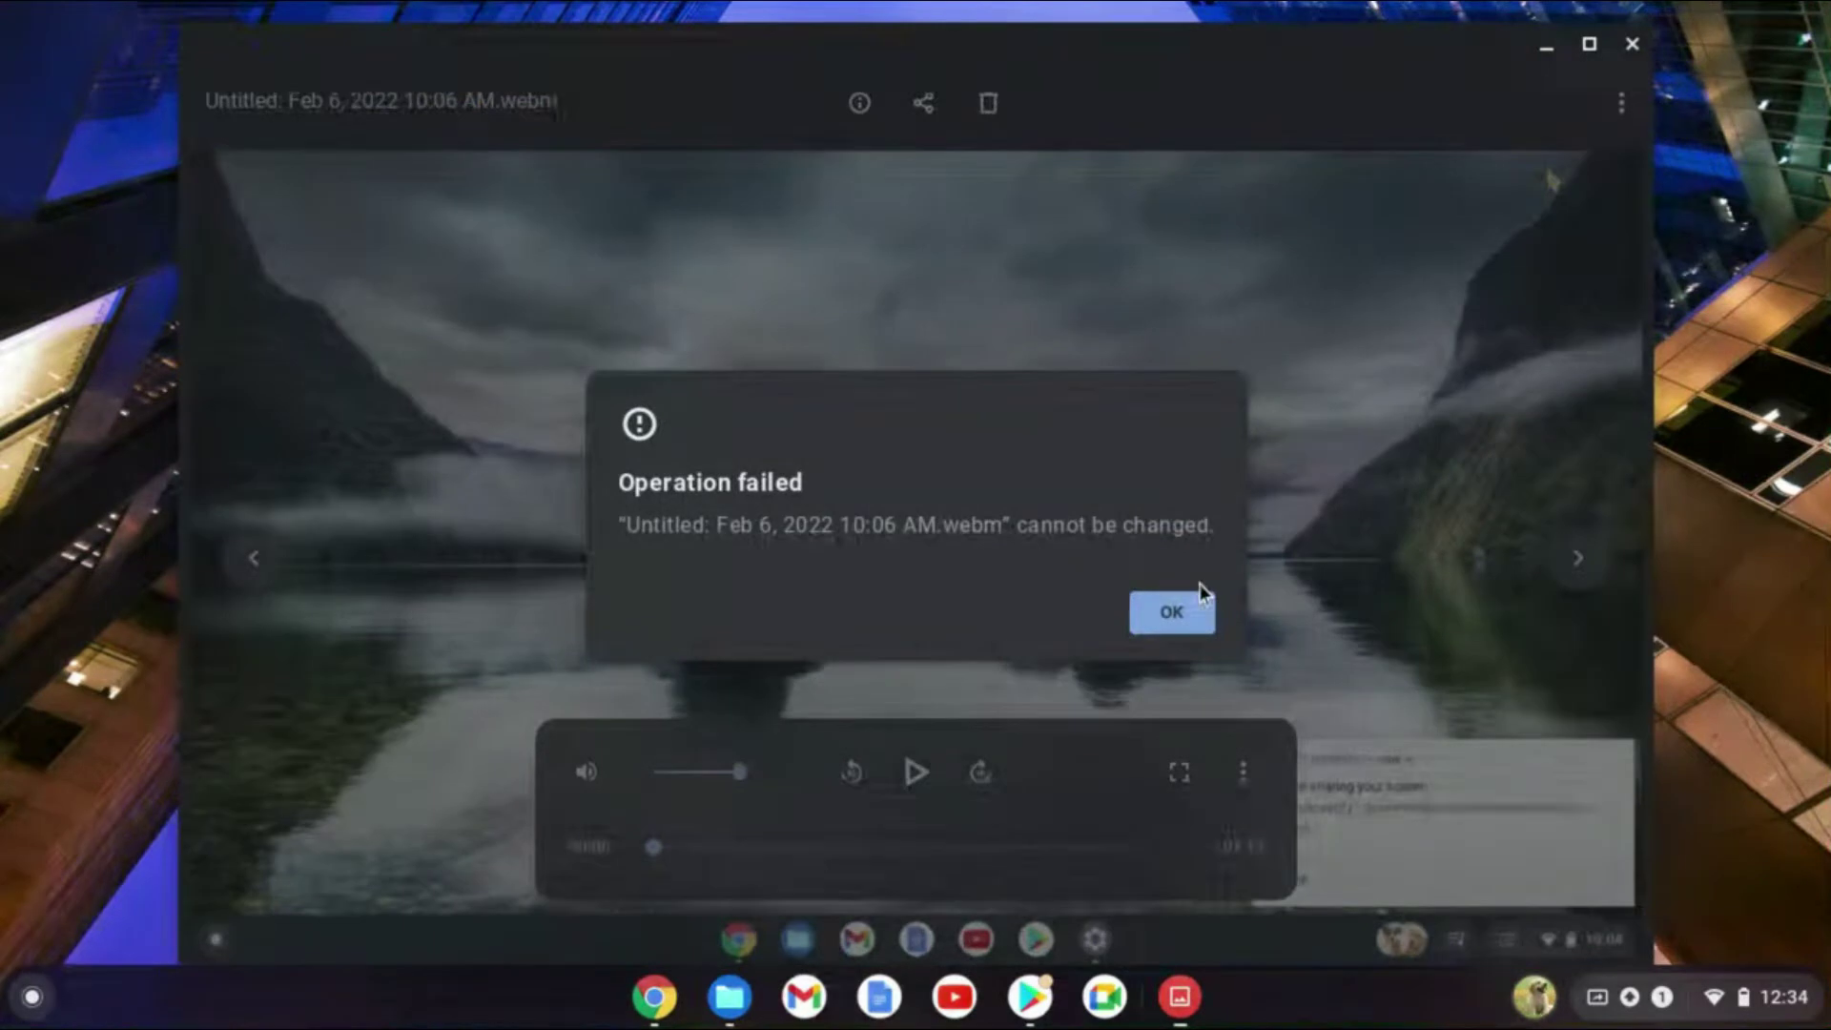
click(1164, 618)
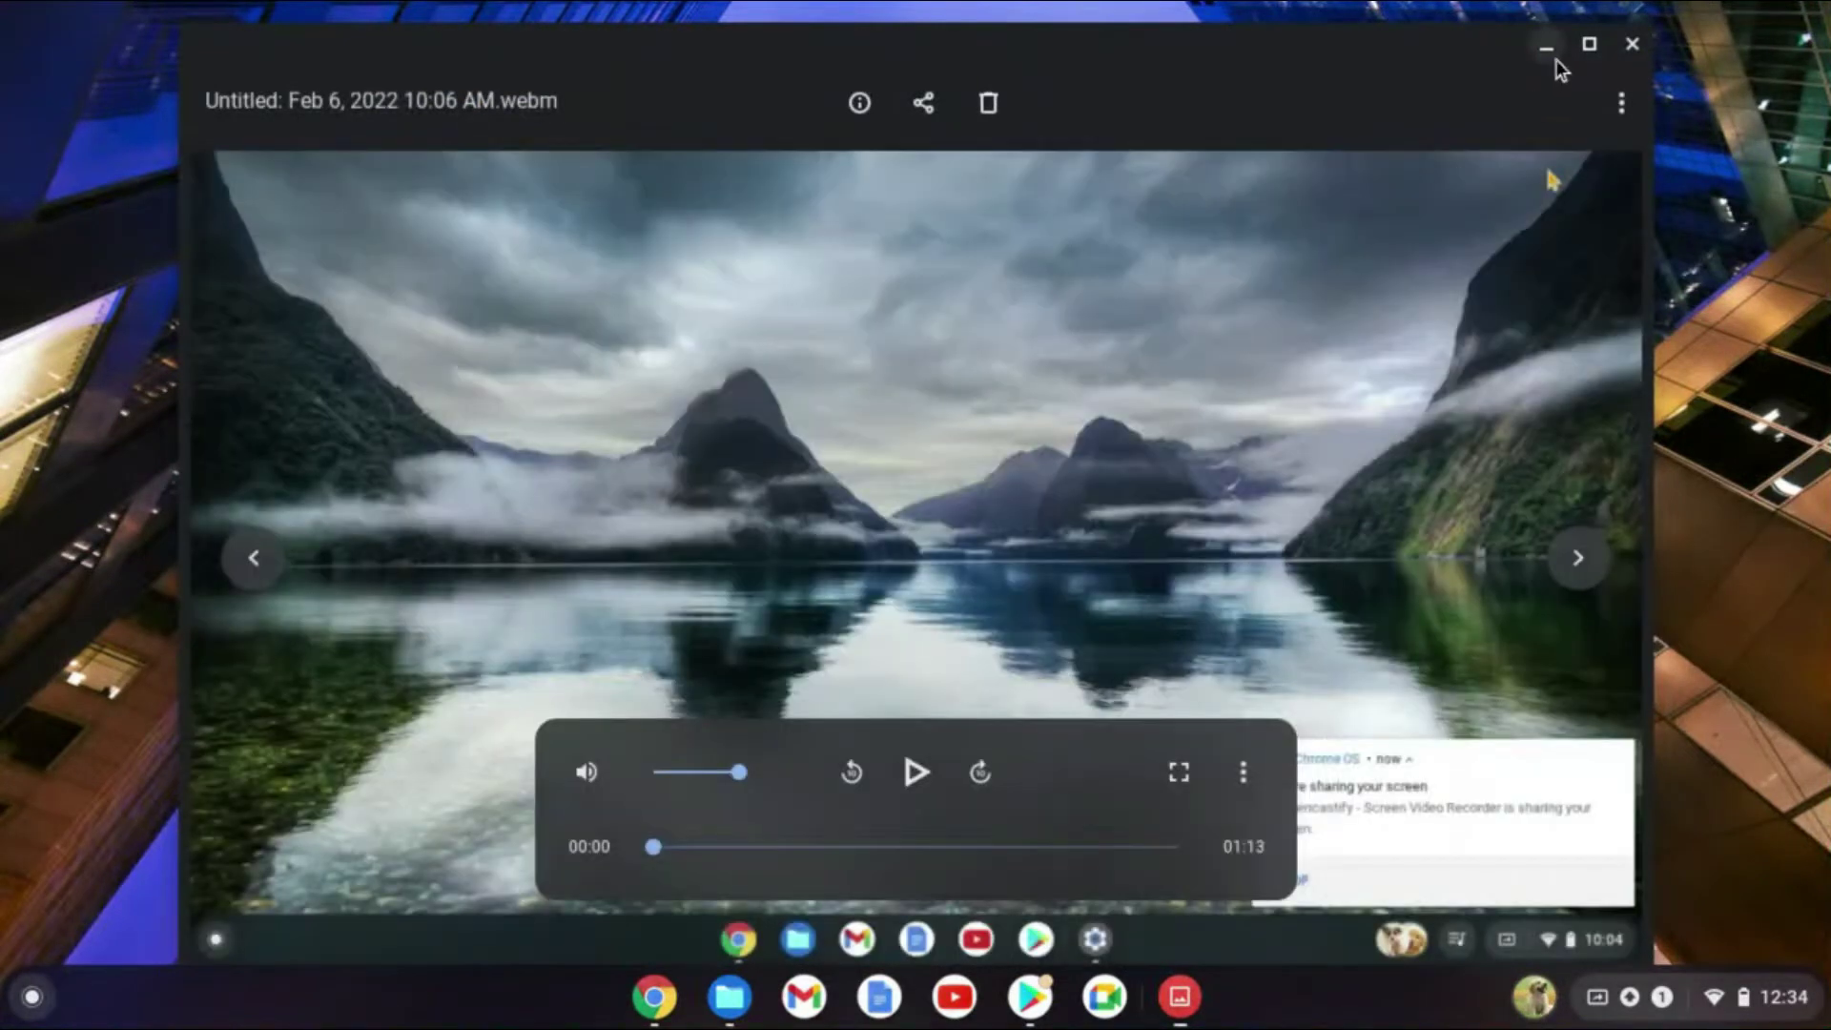
Step: Close the Gallery player and the Files window
click(1639, 52)
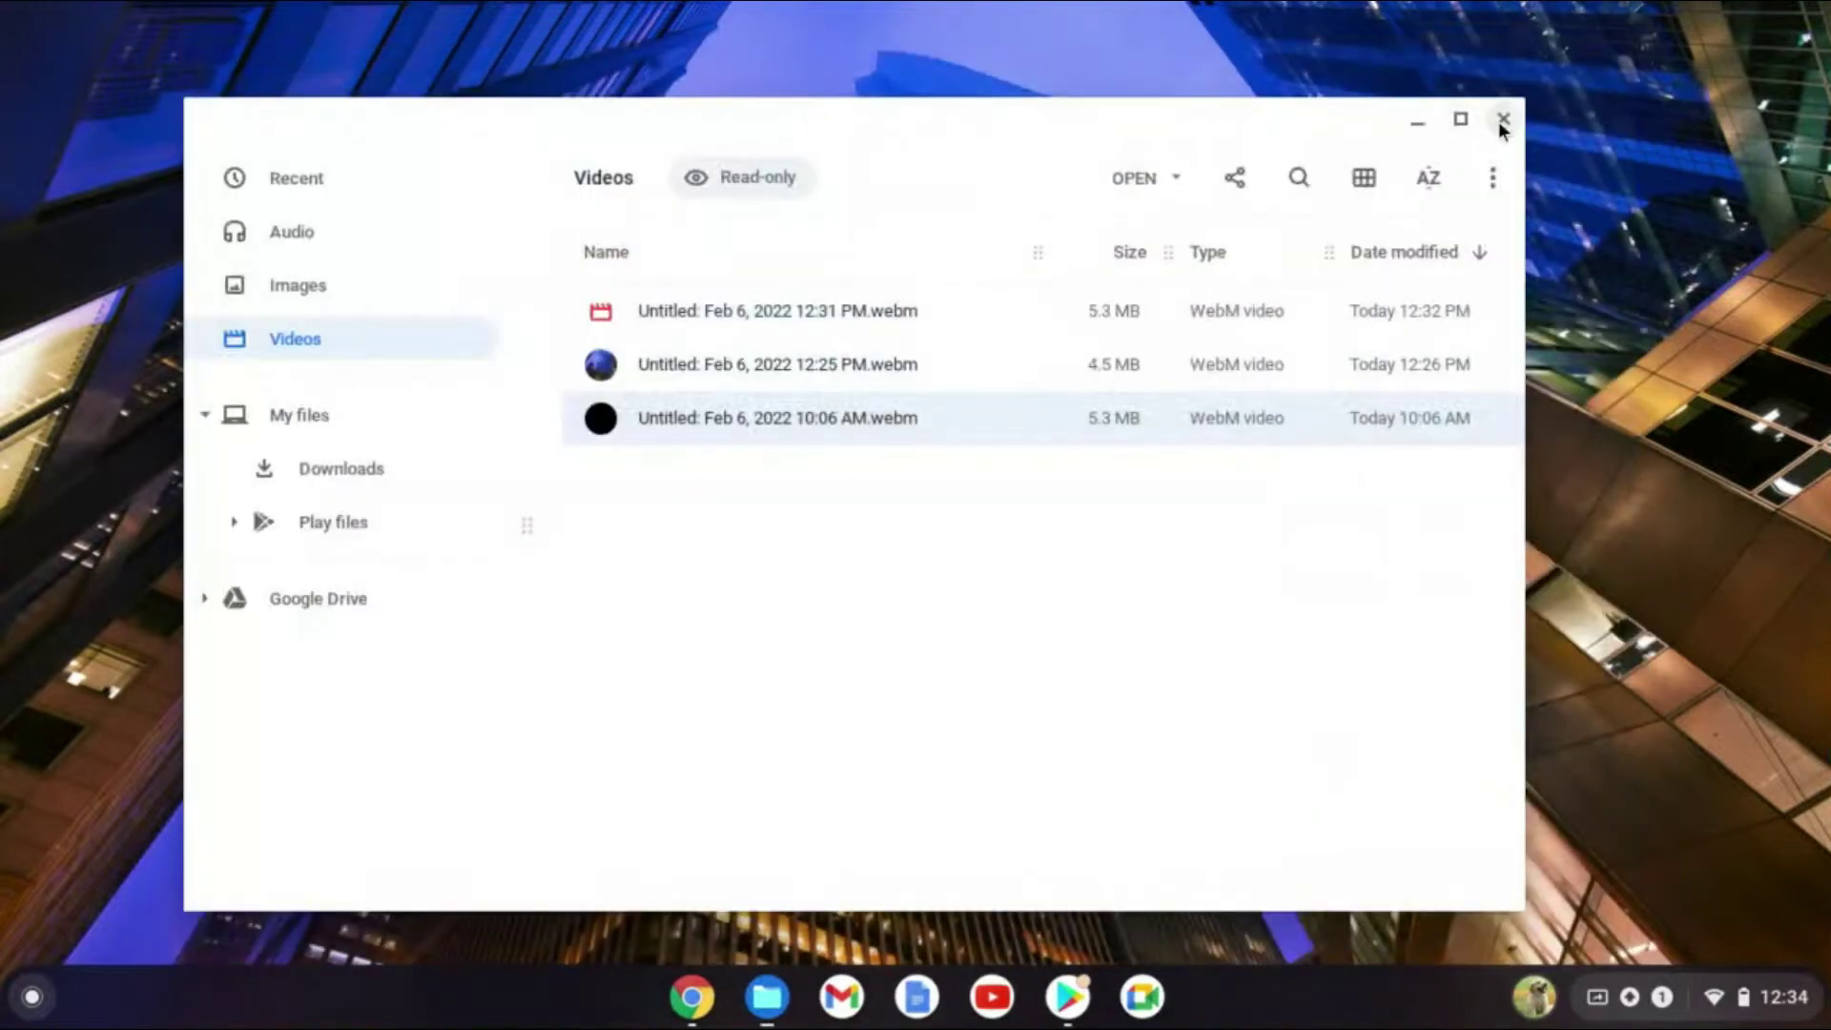
click(1502, 123)
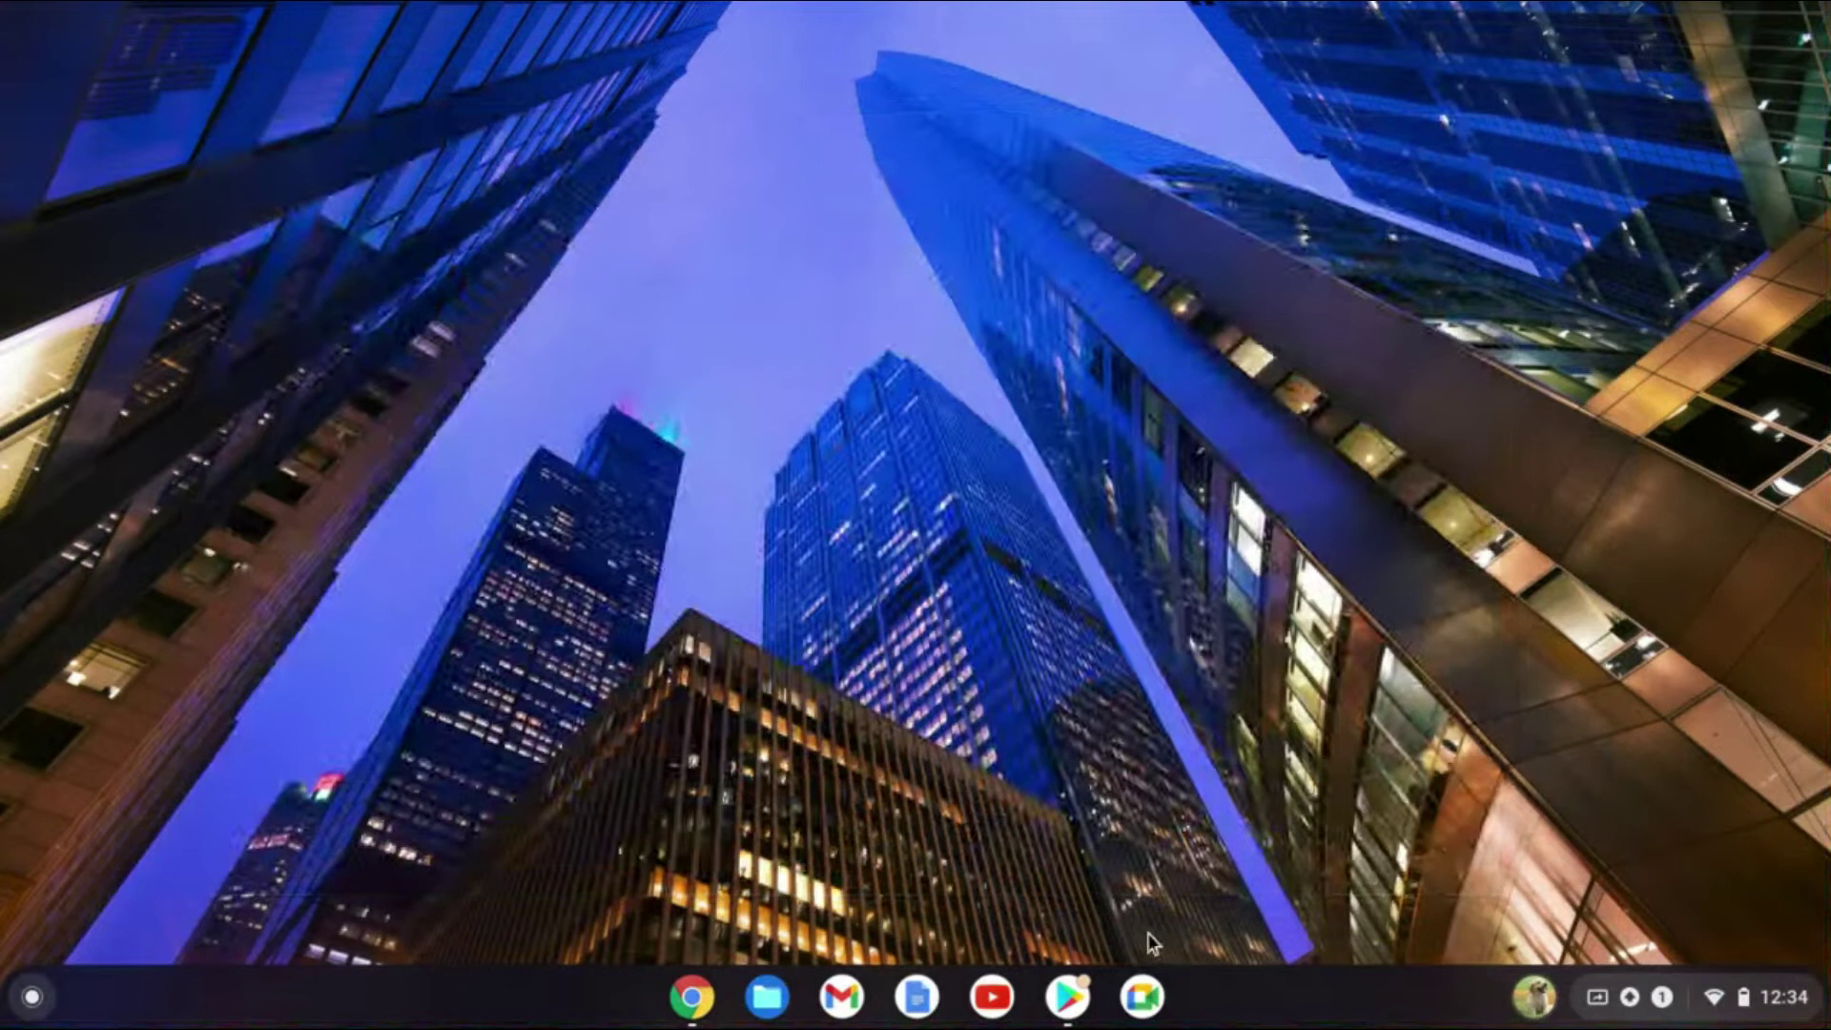
Step: Bring up the Play Store page for the installed InShot File Manager
click(1067, 996)
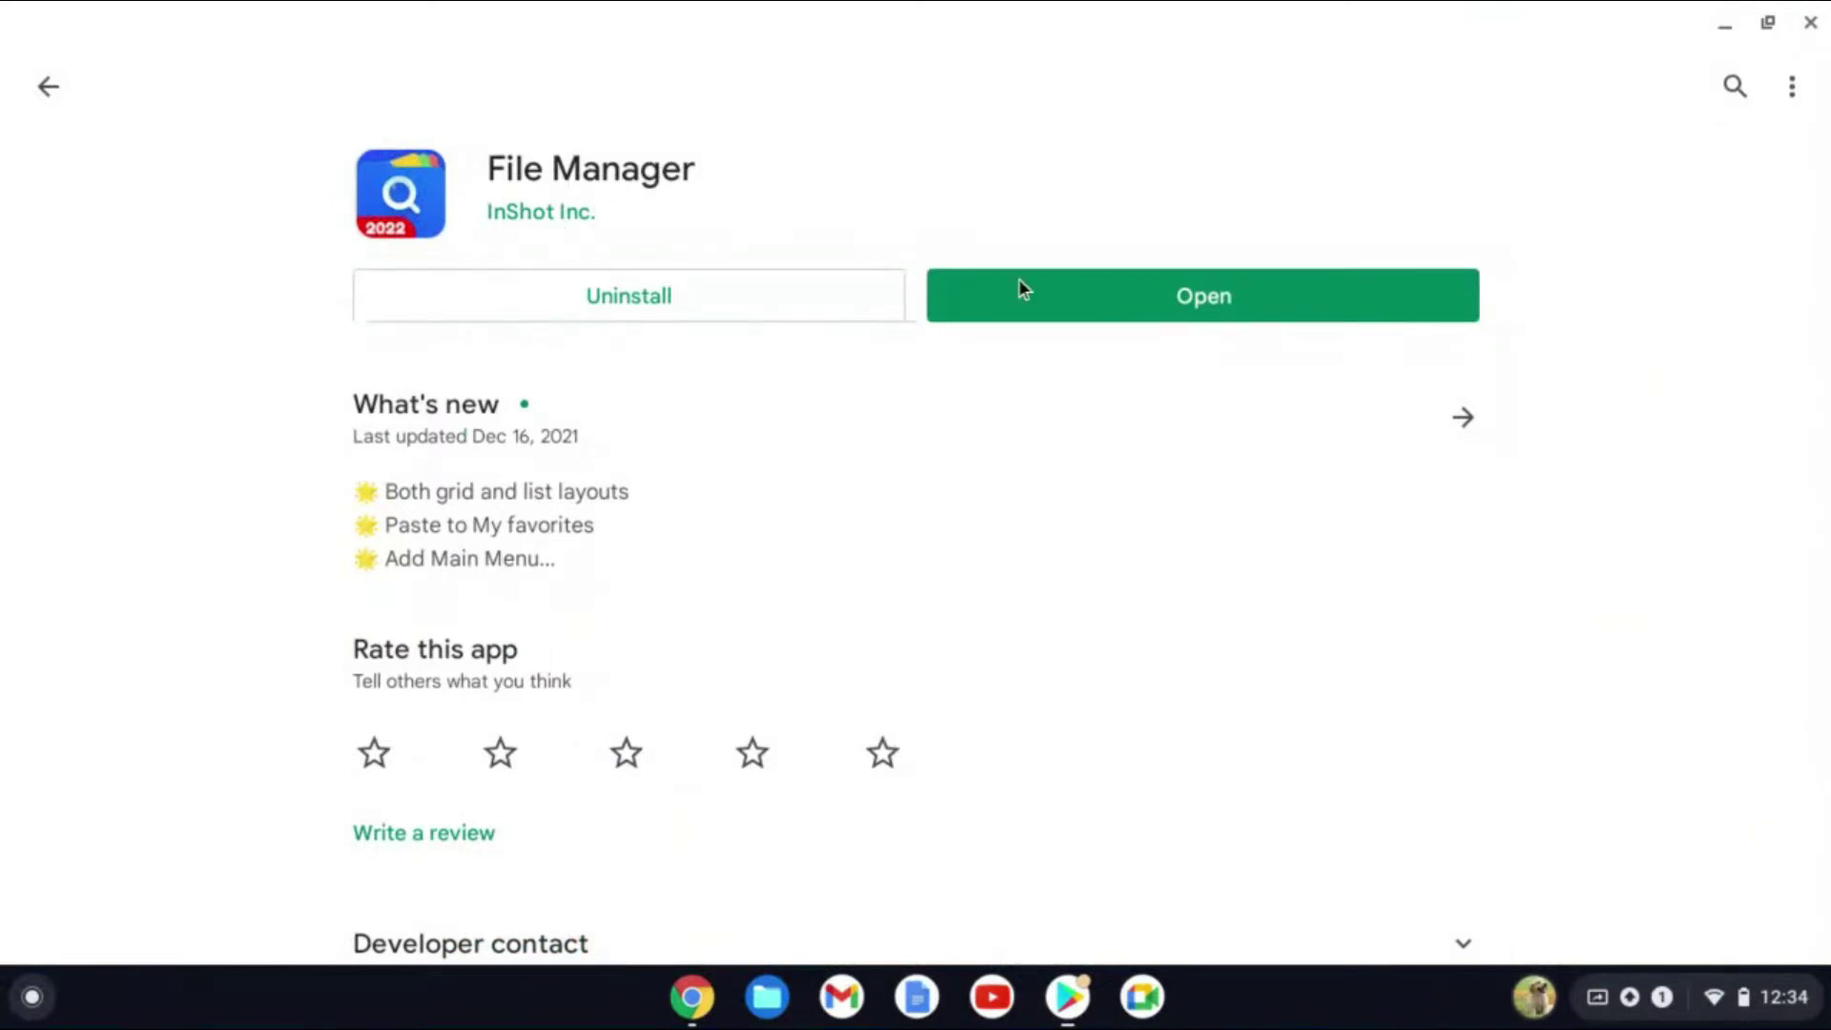
Step: Launch InShot File Manager from Play Store and browse its Download folder
click(1151, 305)
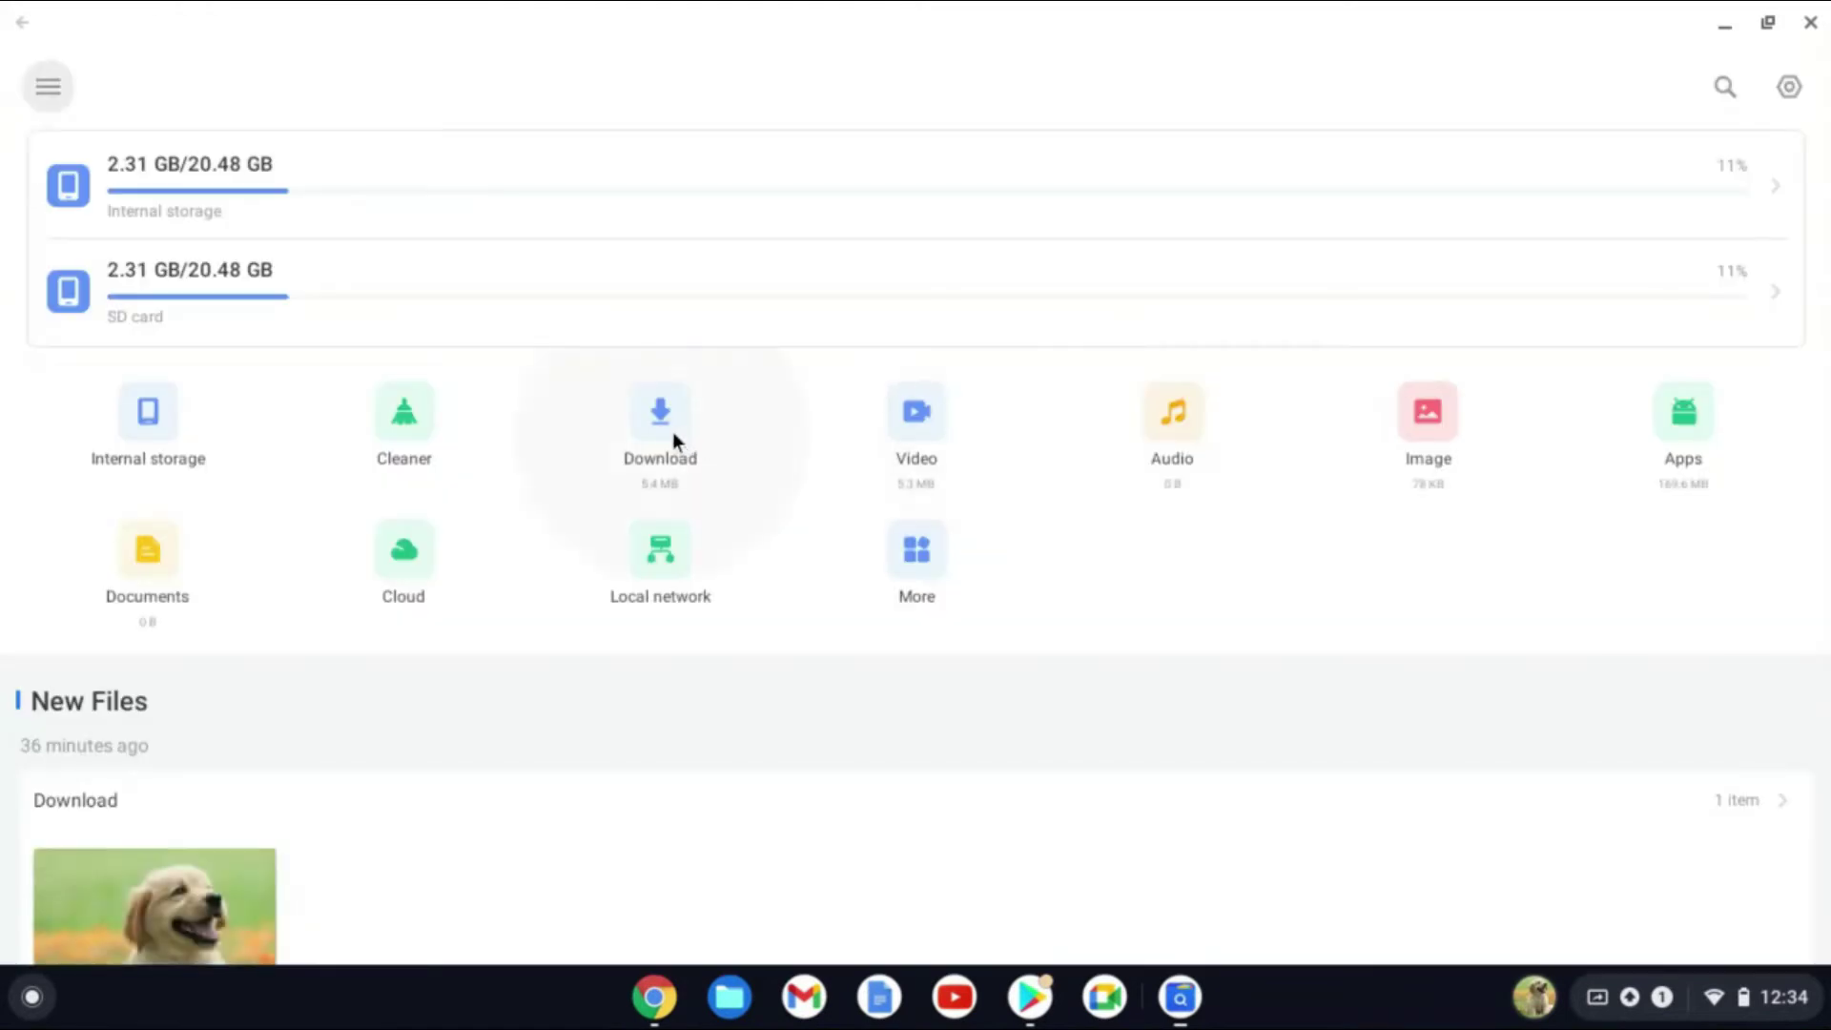
click(639, 430)
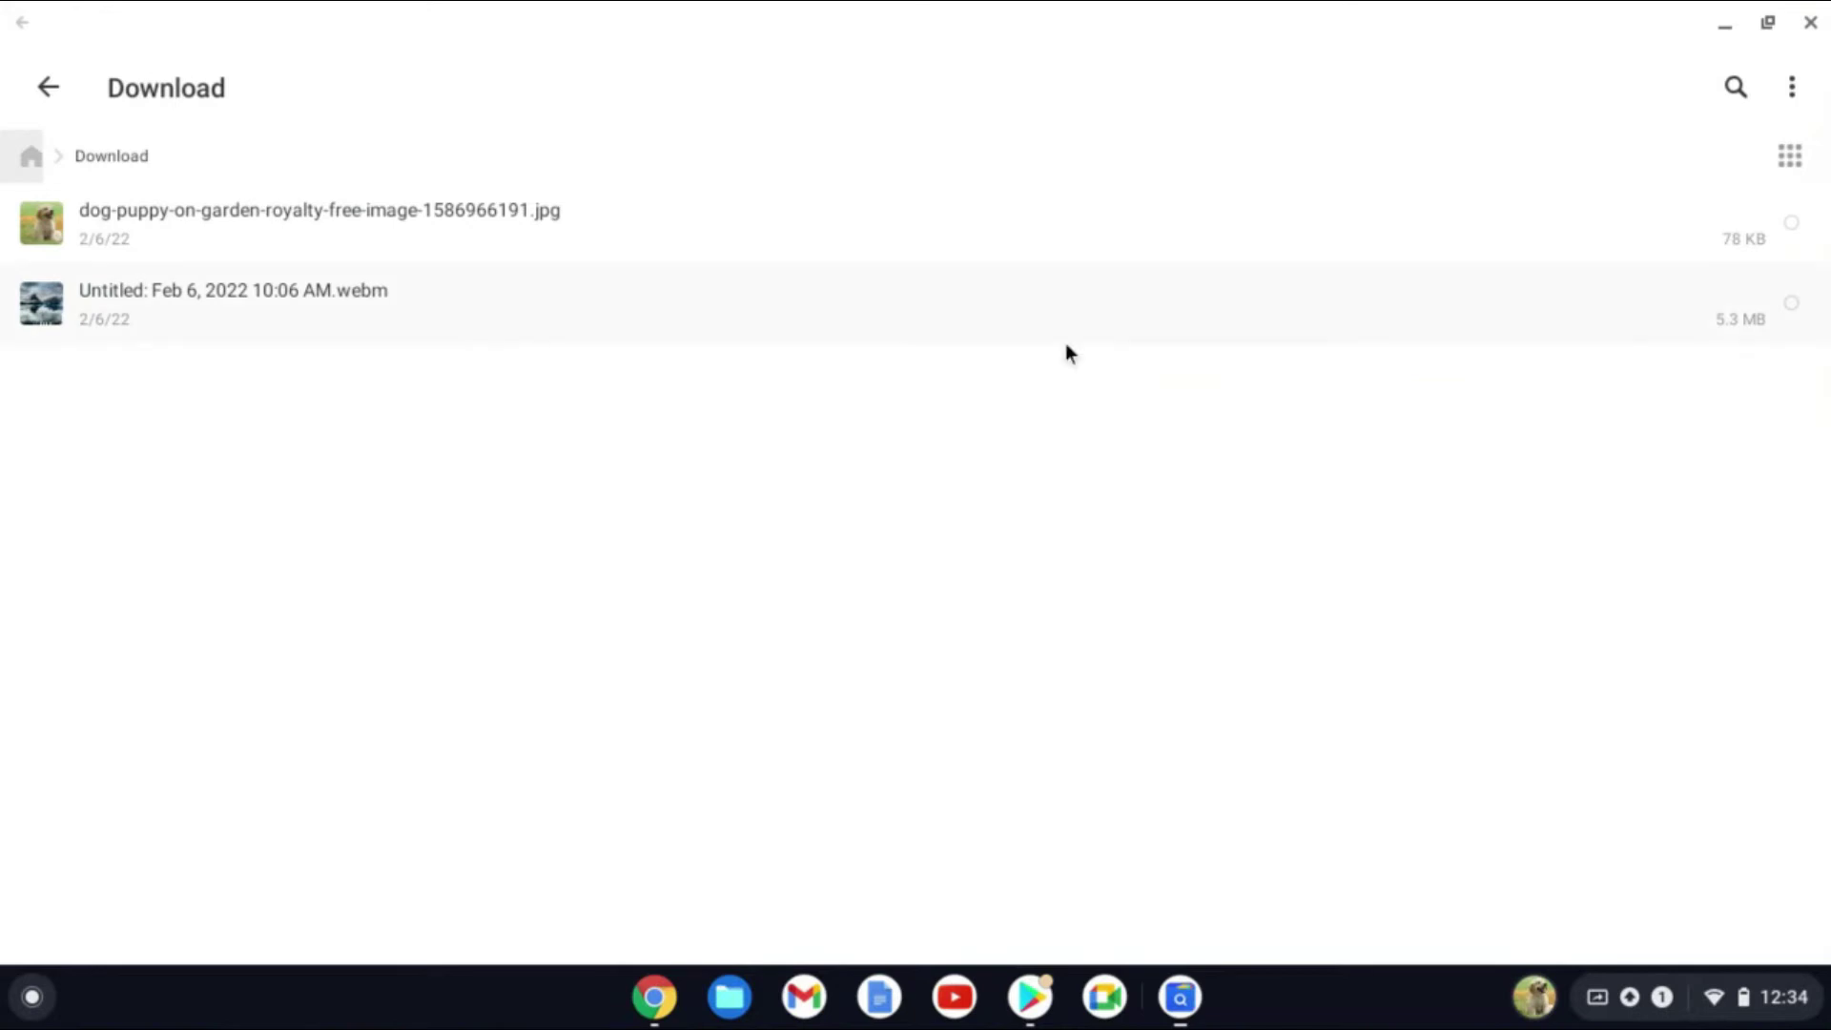
Step: Permanently delete the selected 10:06 AM webm recording from Download
click(1794, 307)
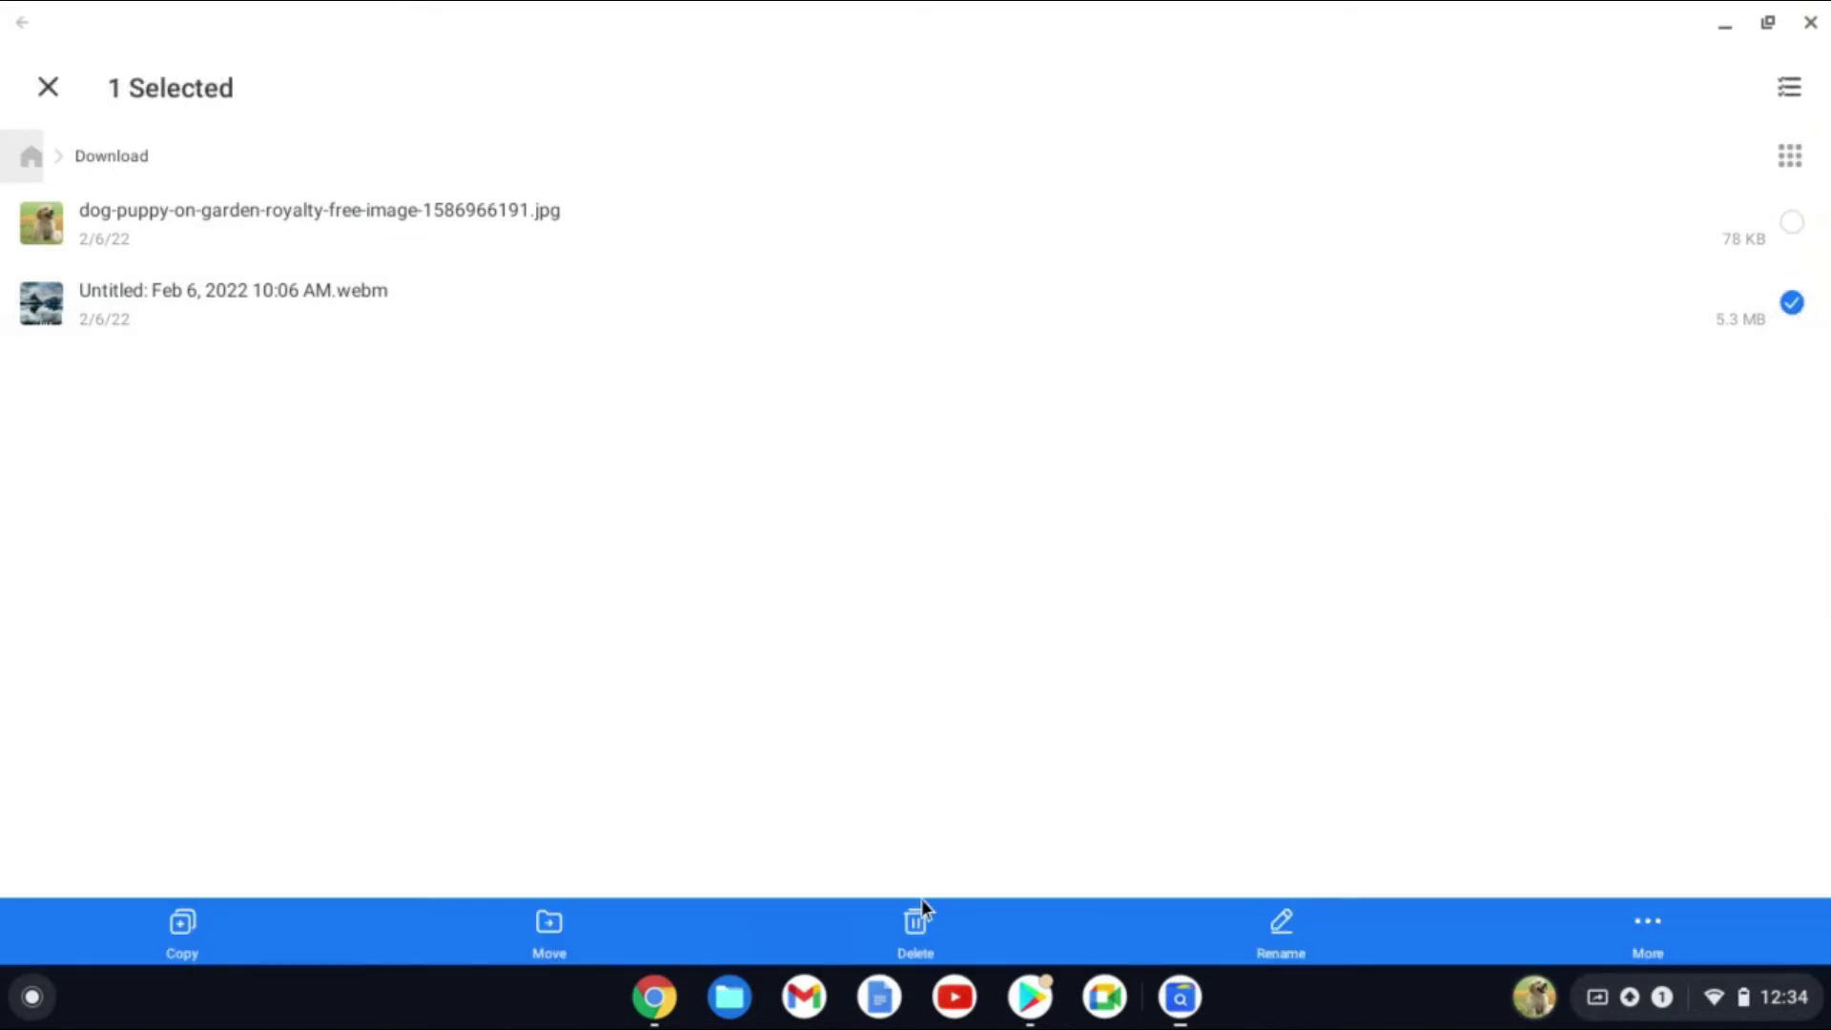
click(908, 928)
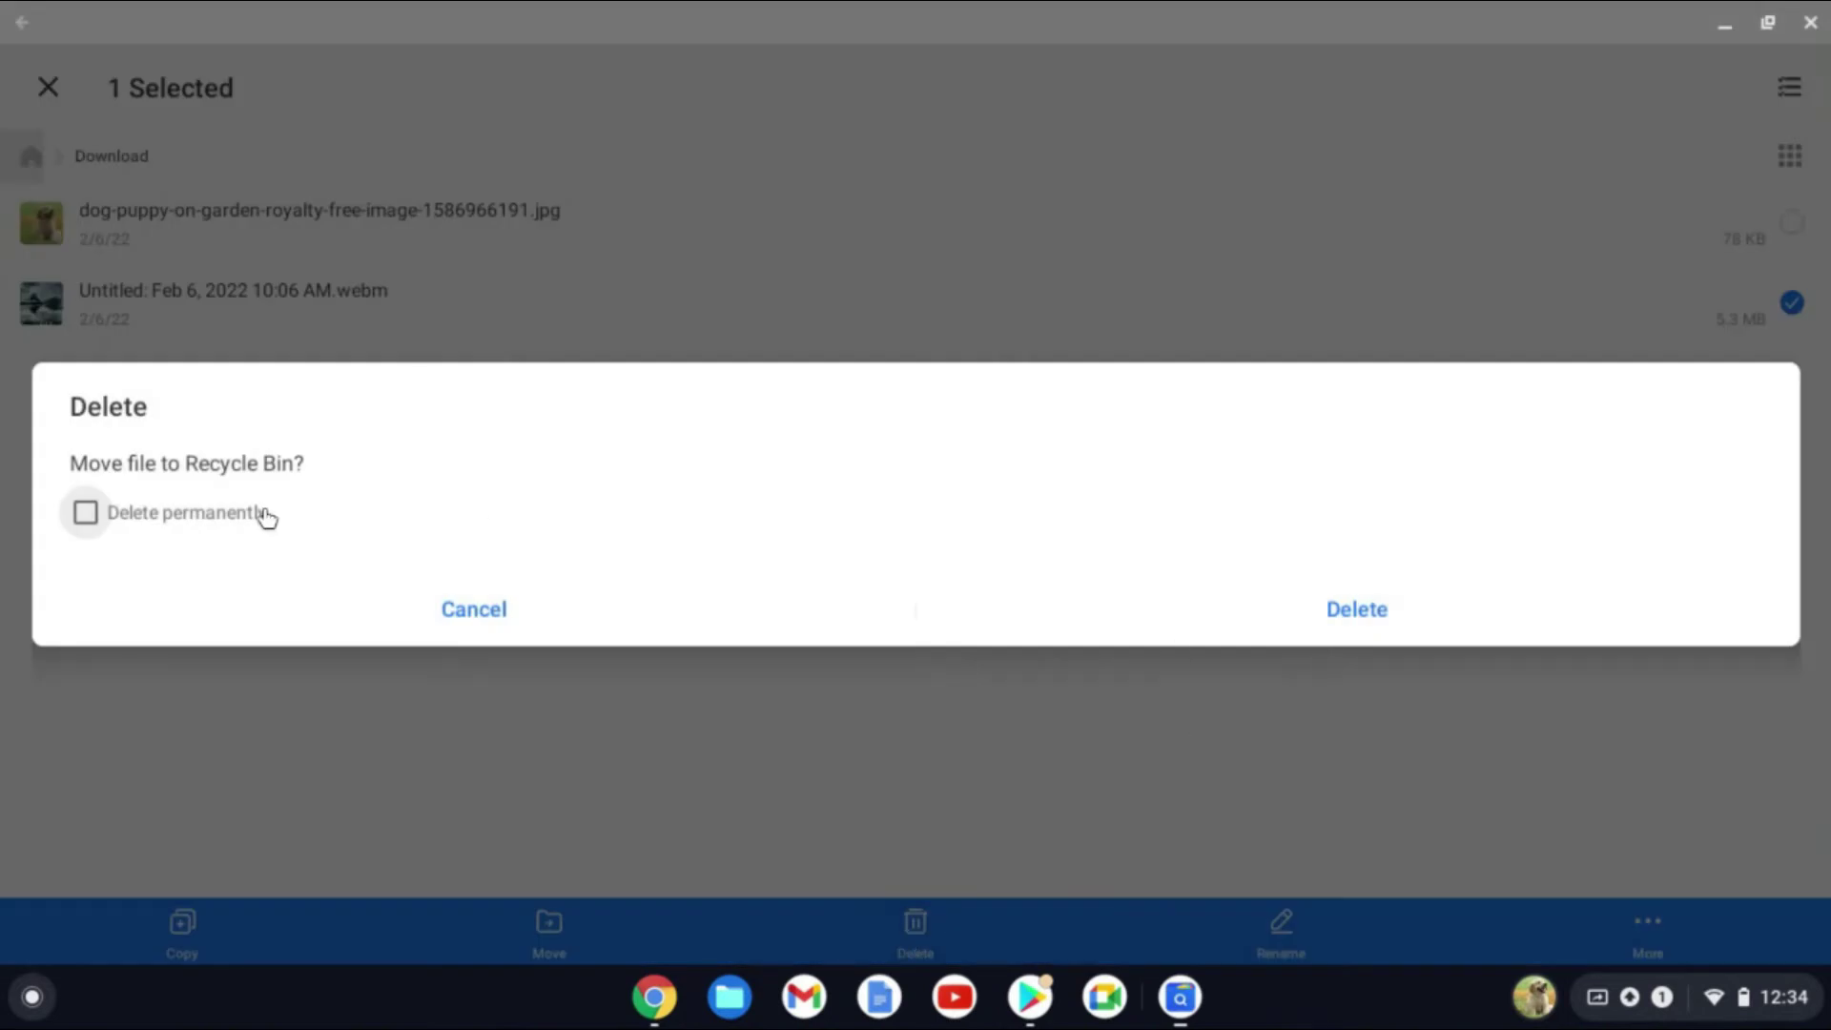
click(86, 513)
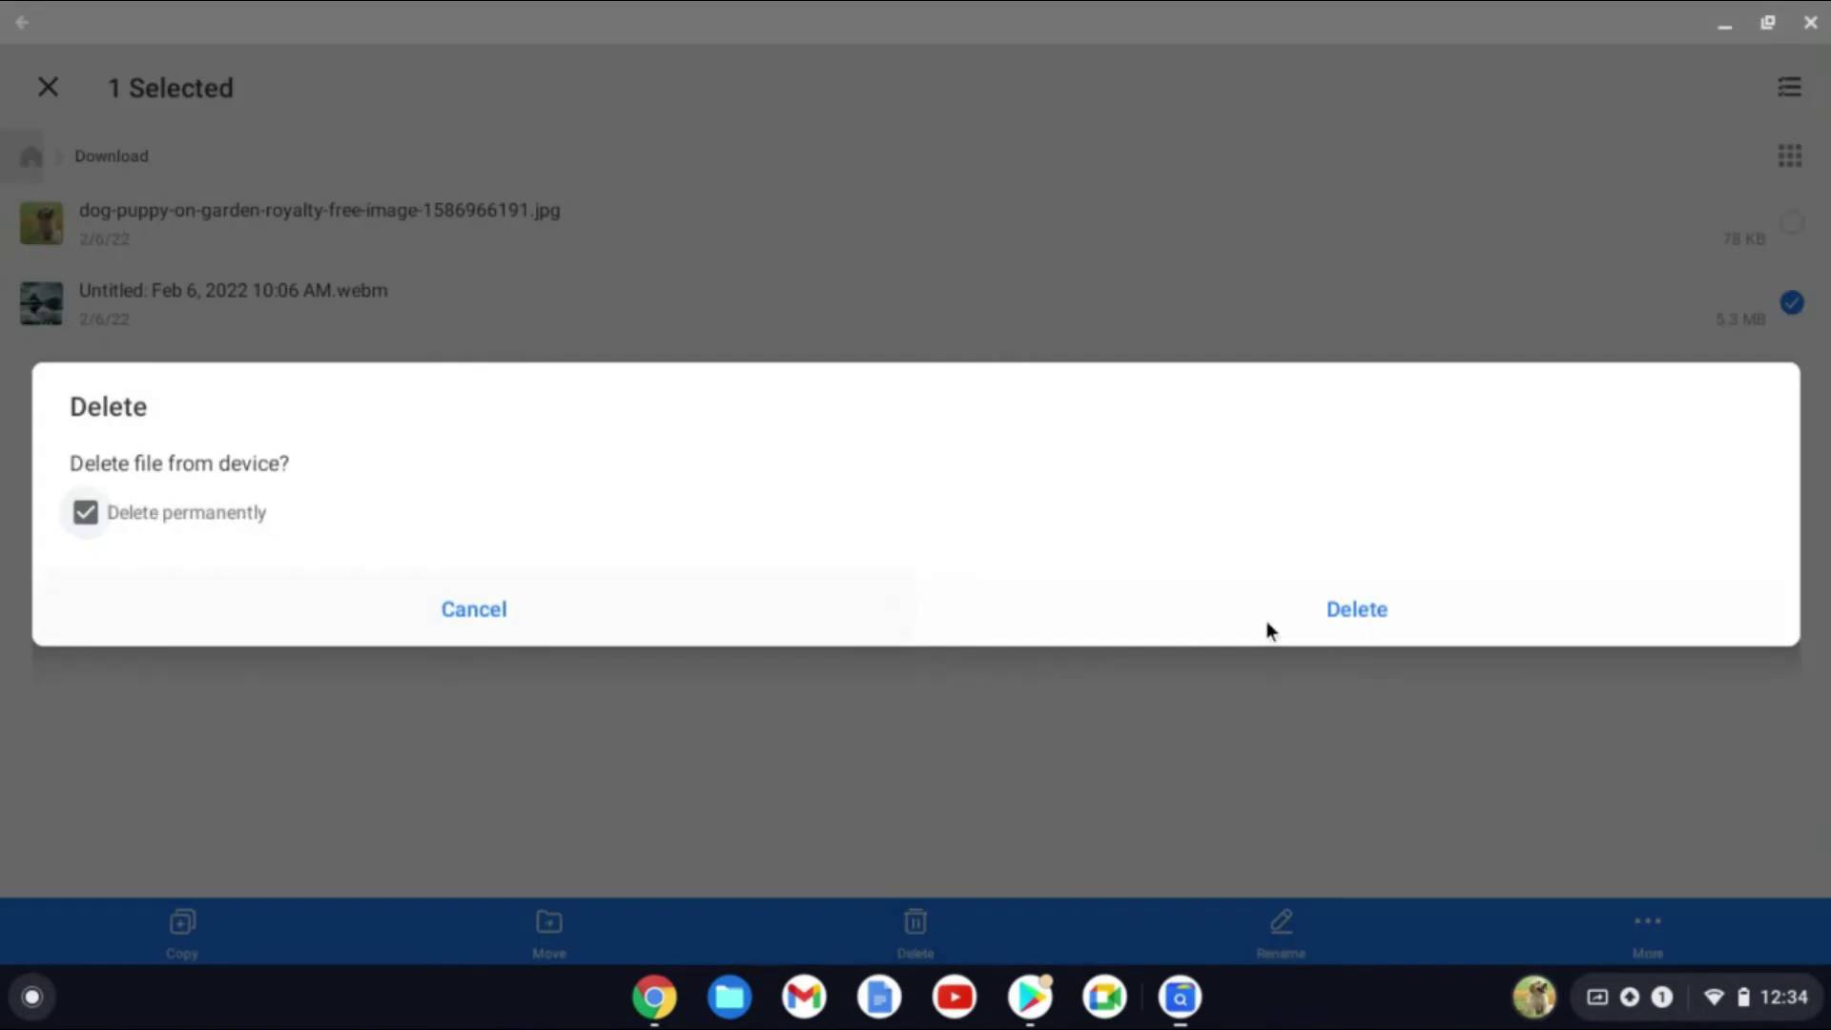
click(1355, 614)
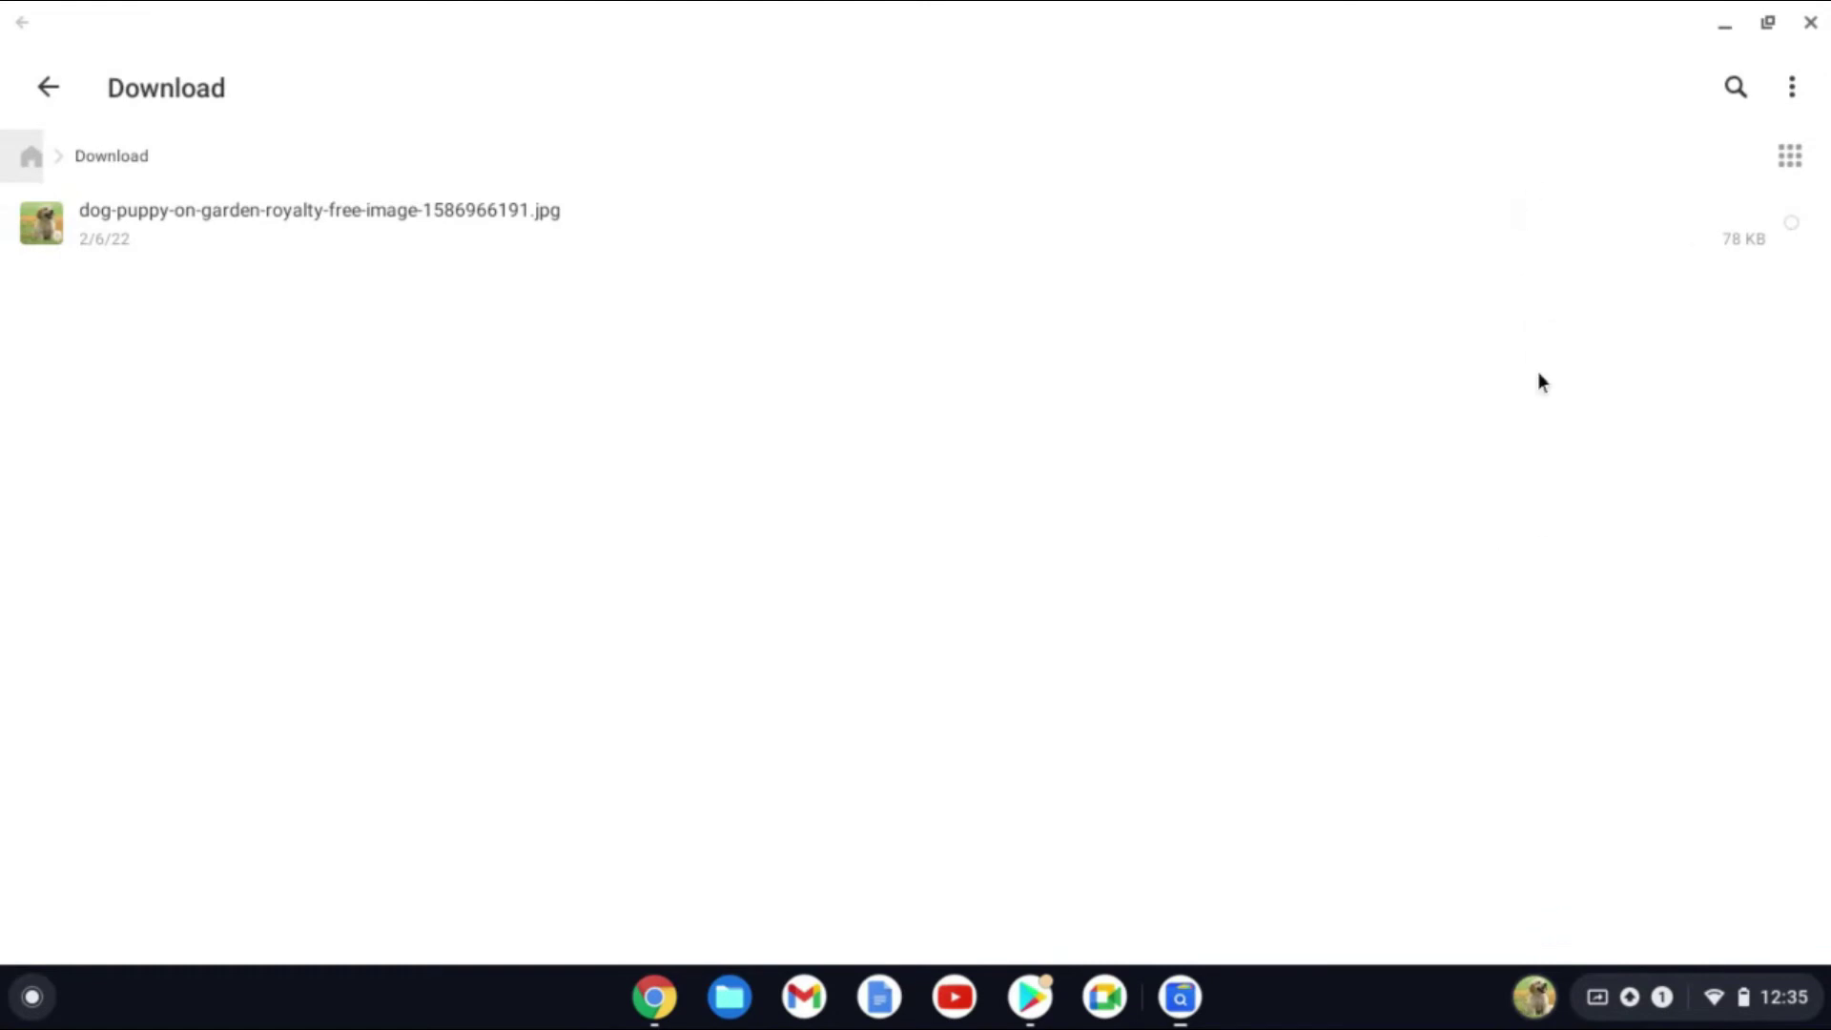
Step: Select all remaining files in Download, then minimize File Manager
click(1793, 90)
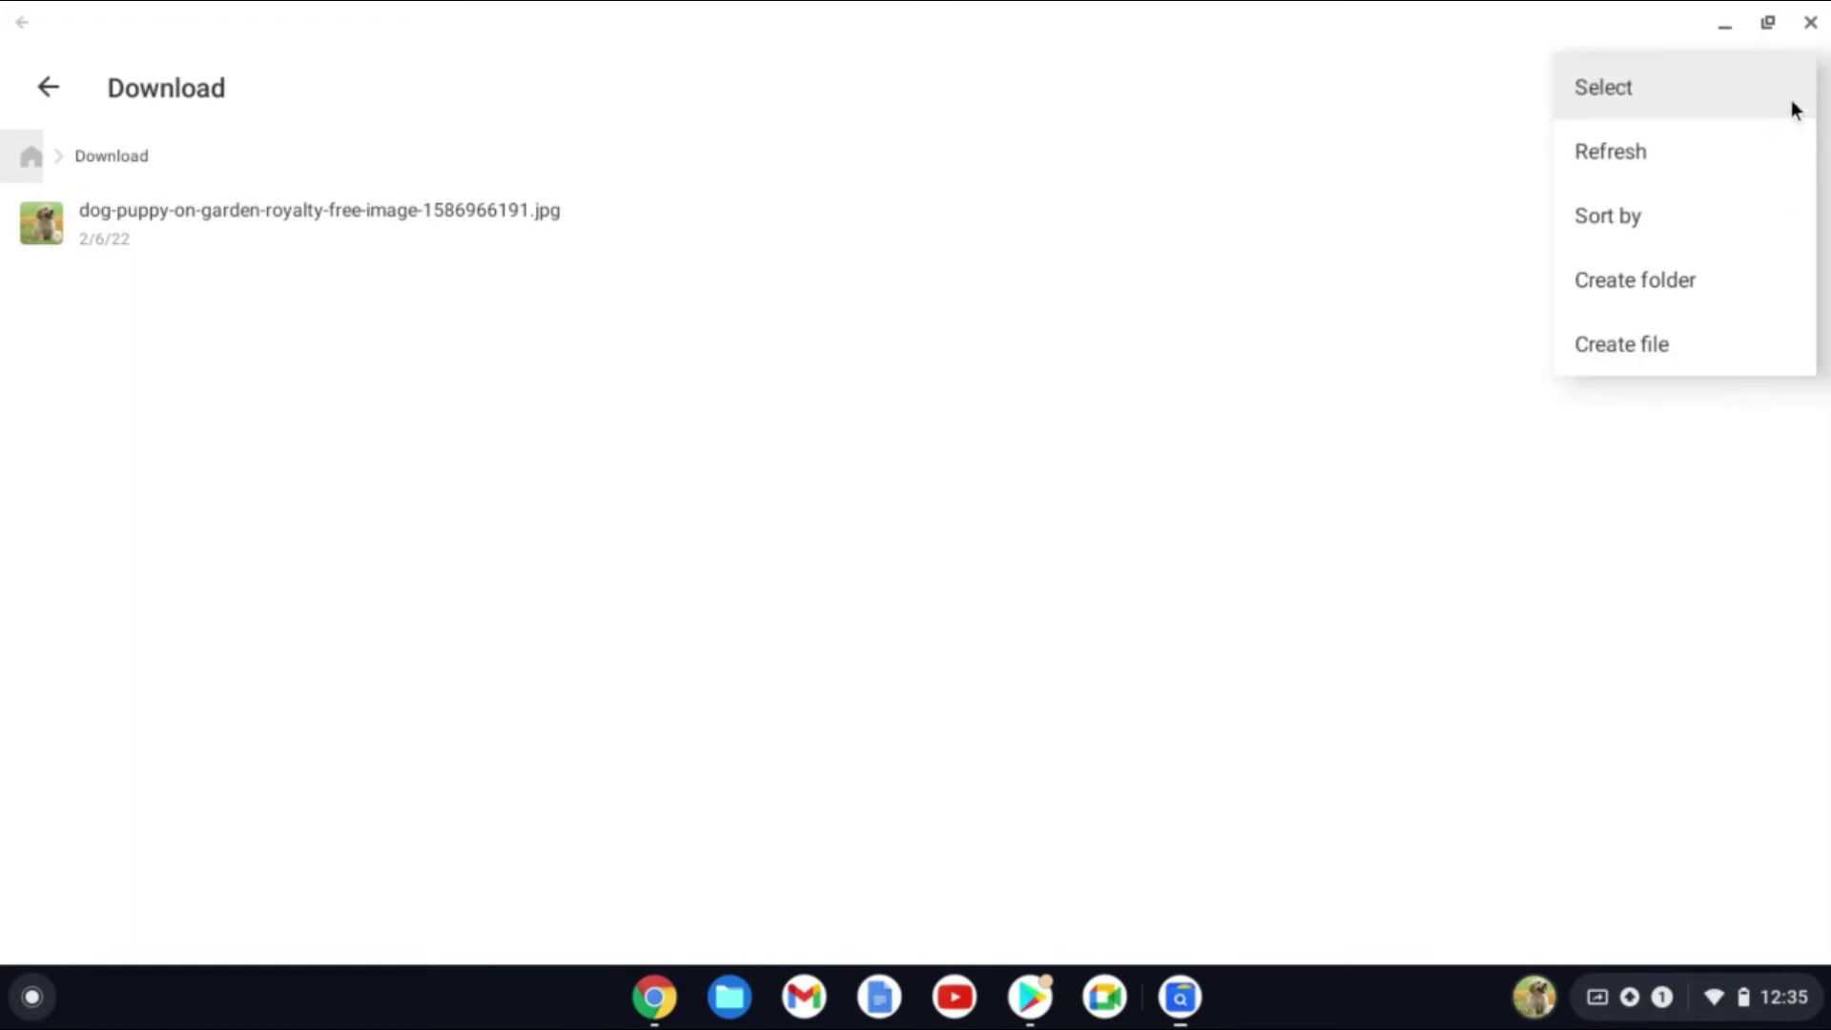
click(1698, 93)
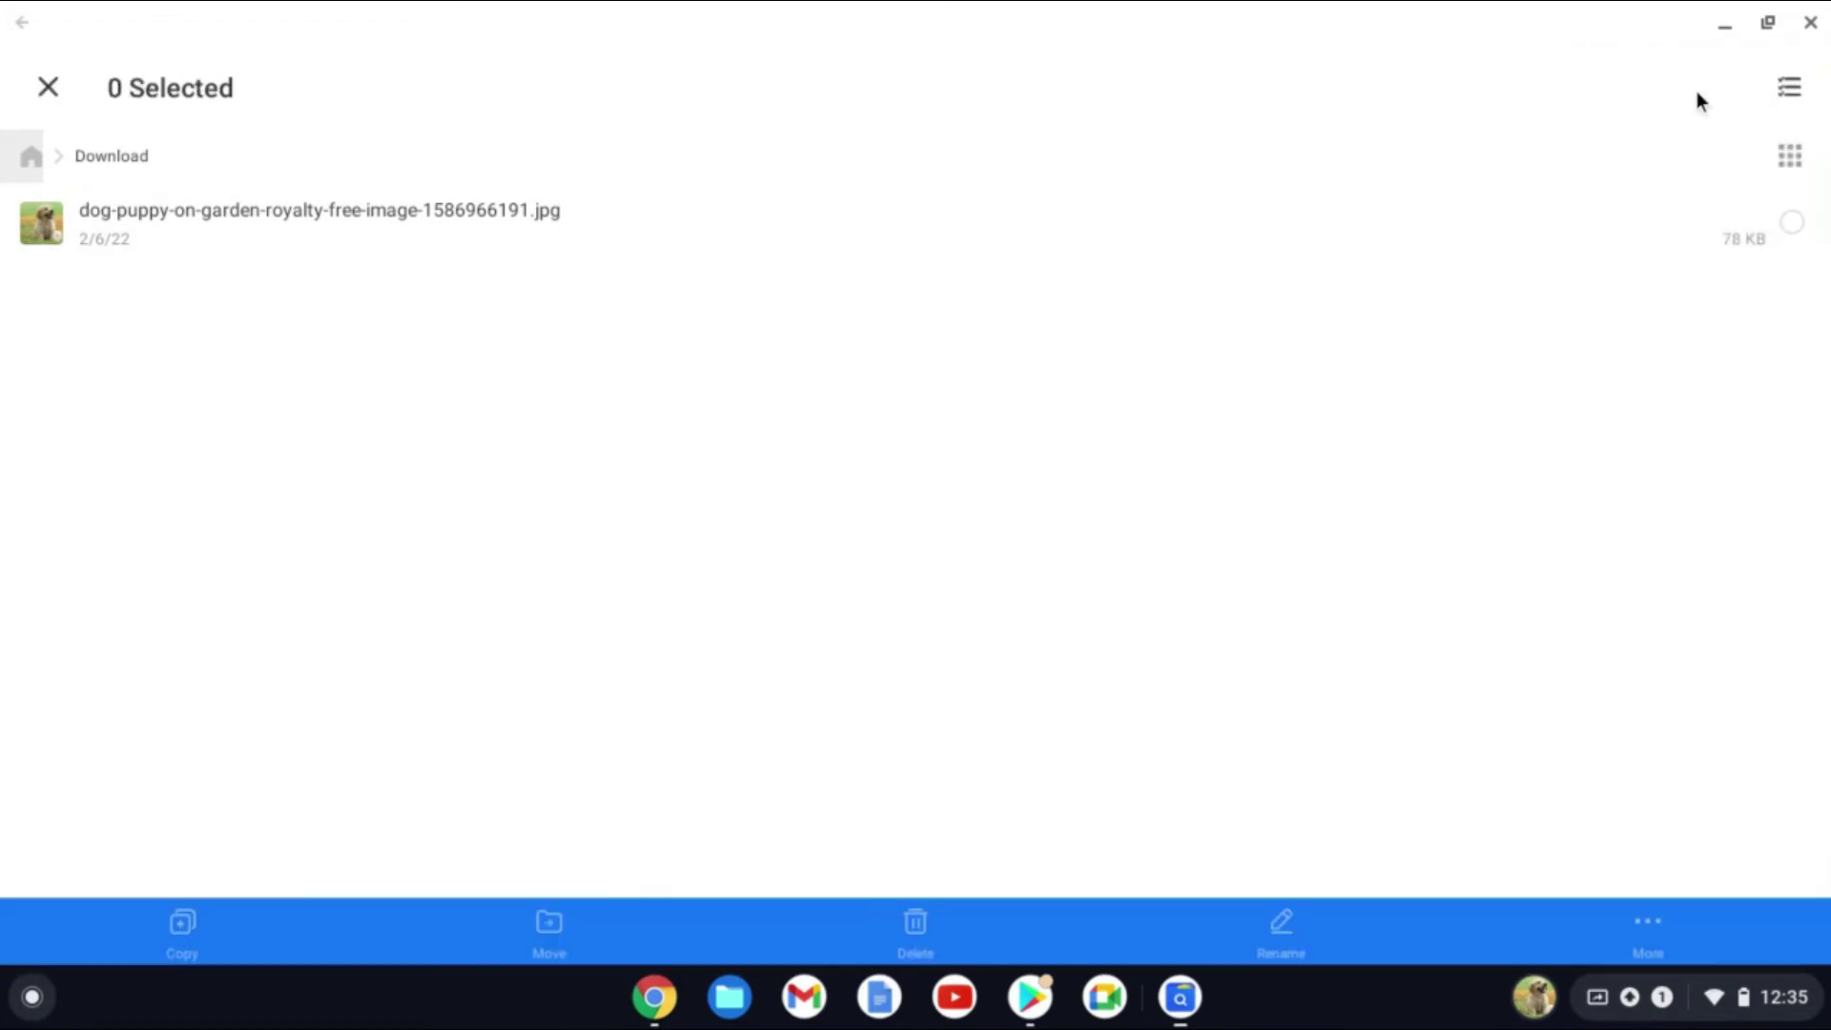
click(1791, 91)
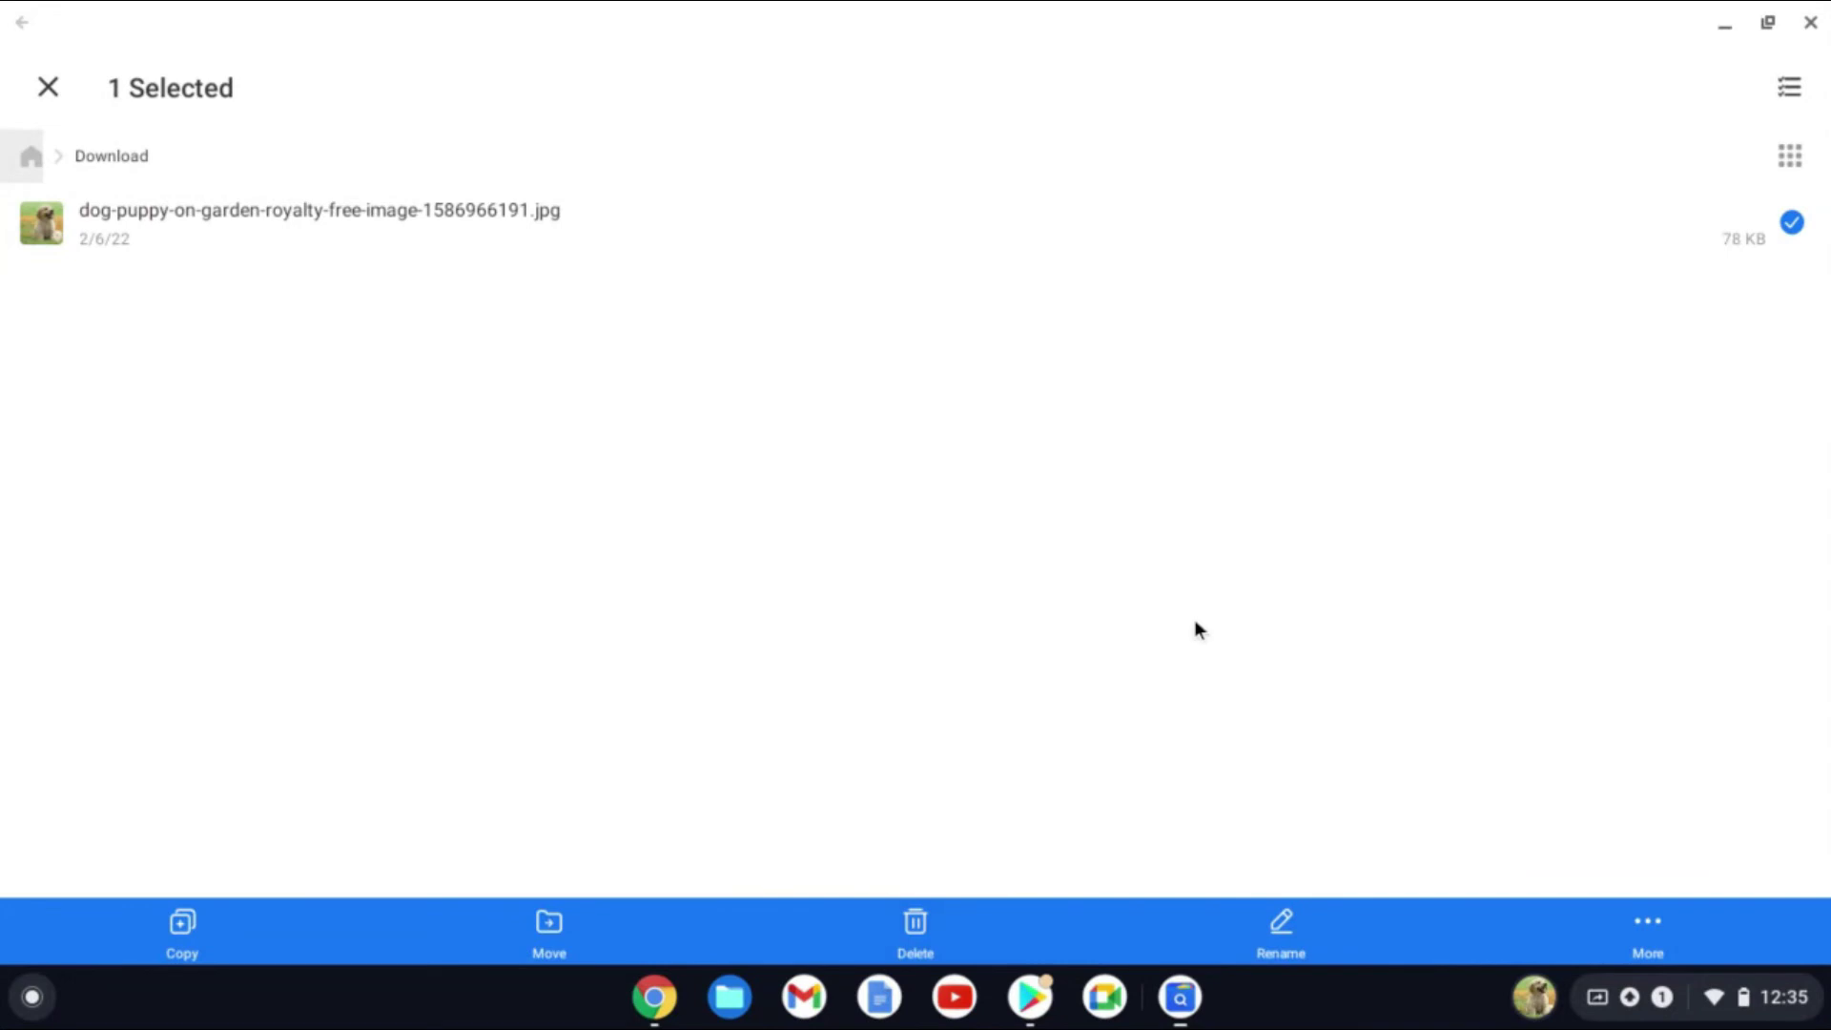
click(1726, 24)
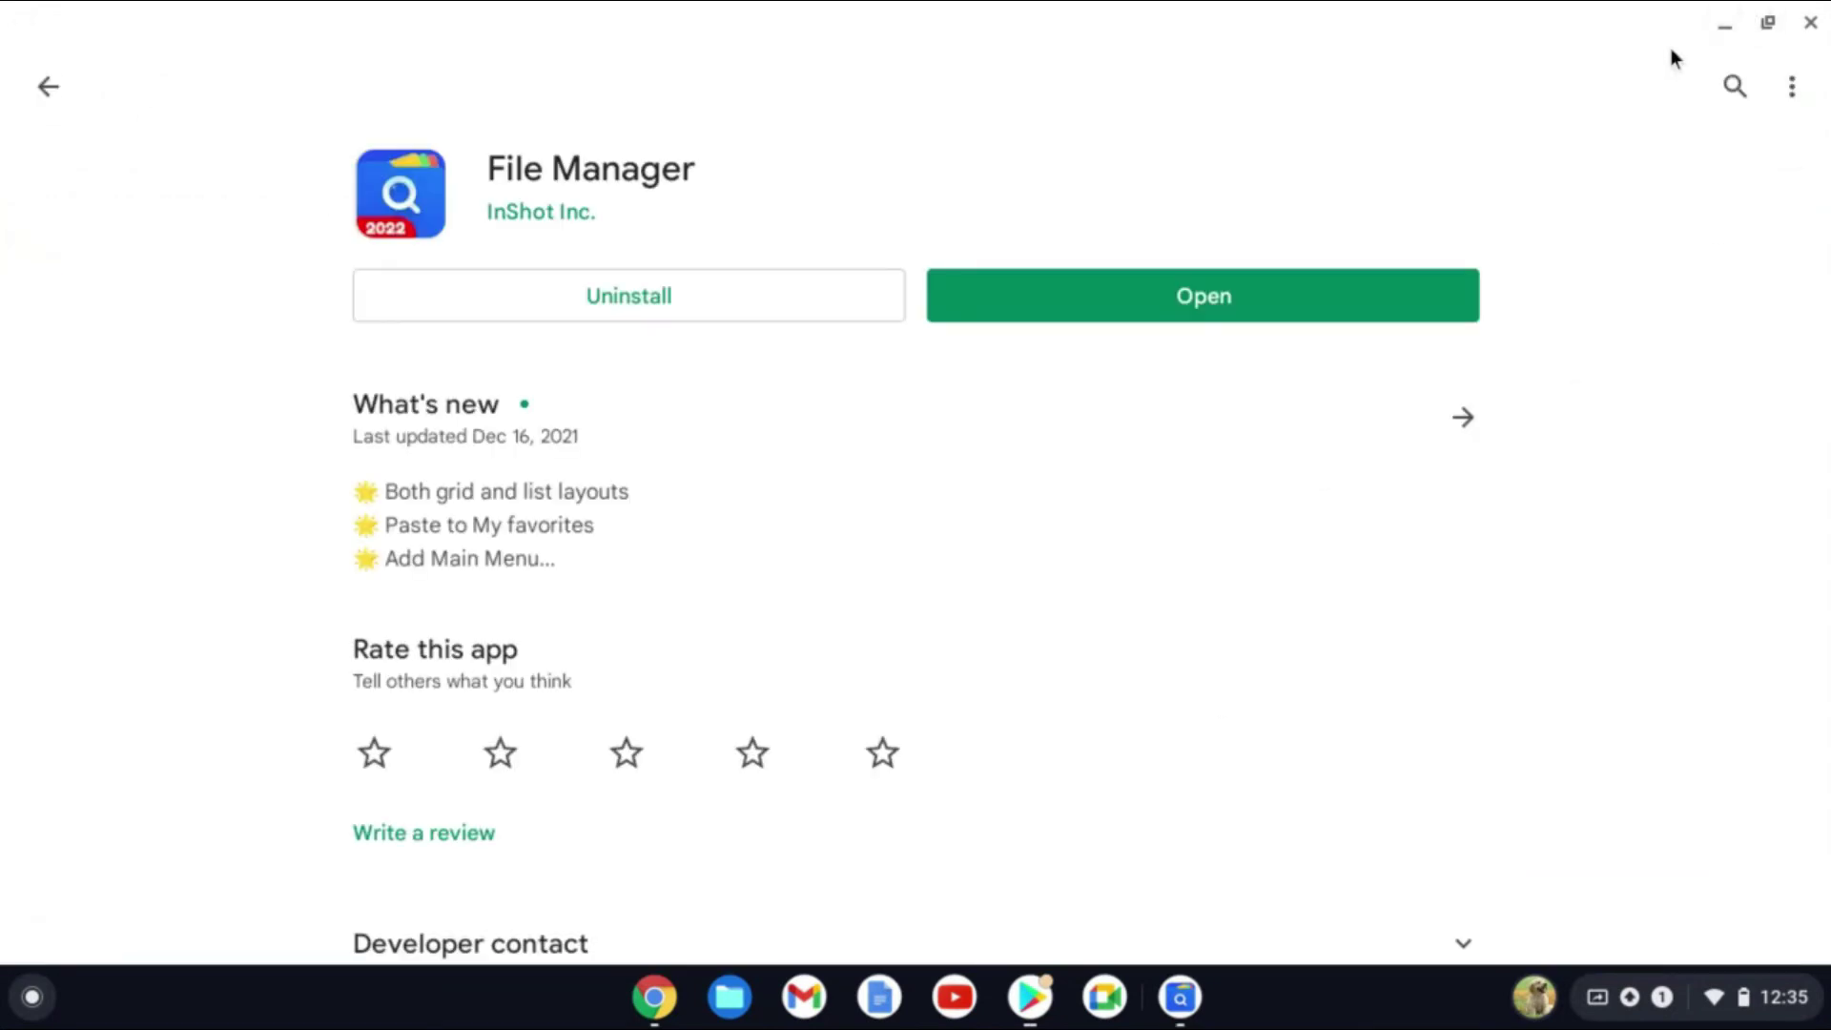
Step: Confirm in Files that Videos shows only two WebM recordings, then minimize it
click(1726, 24)
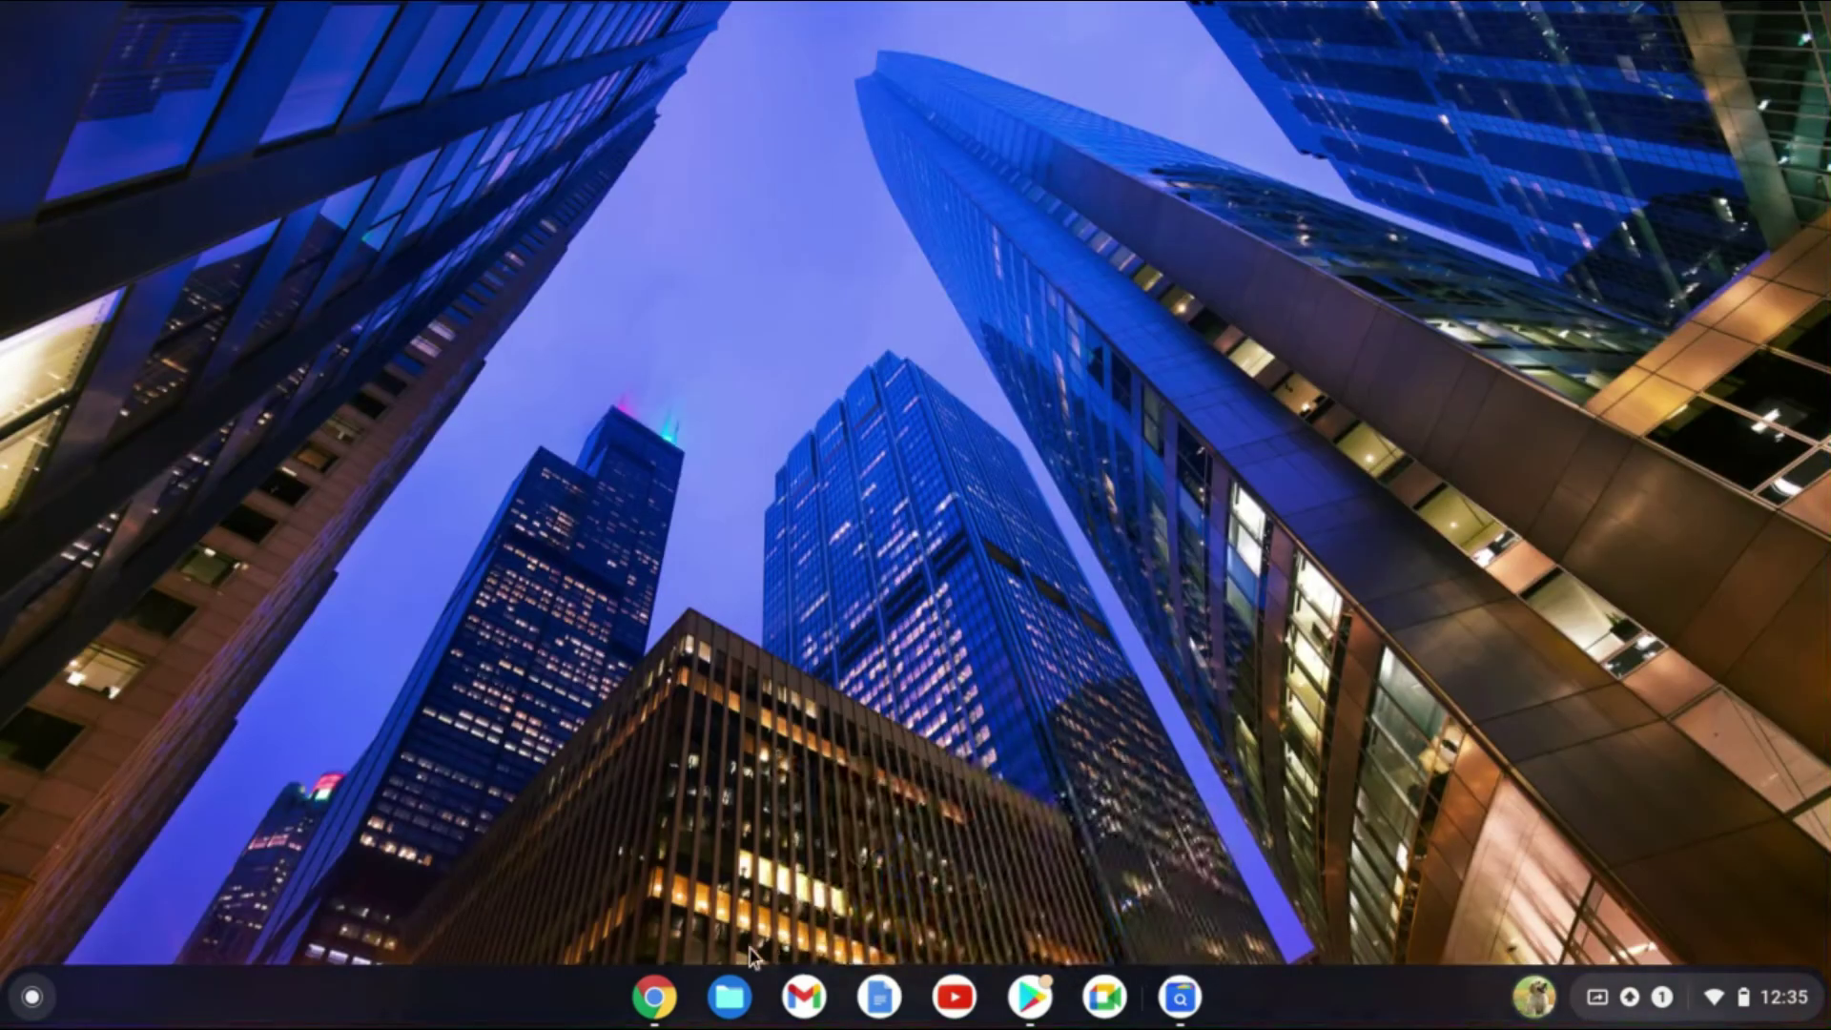
click(730, 998)
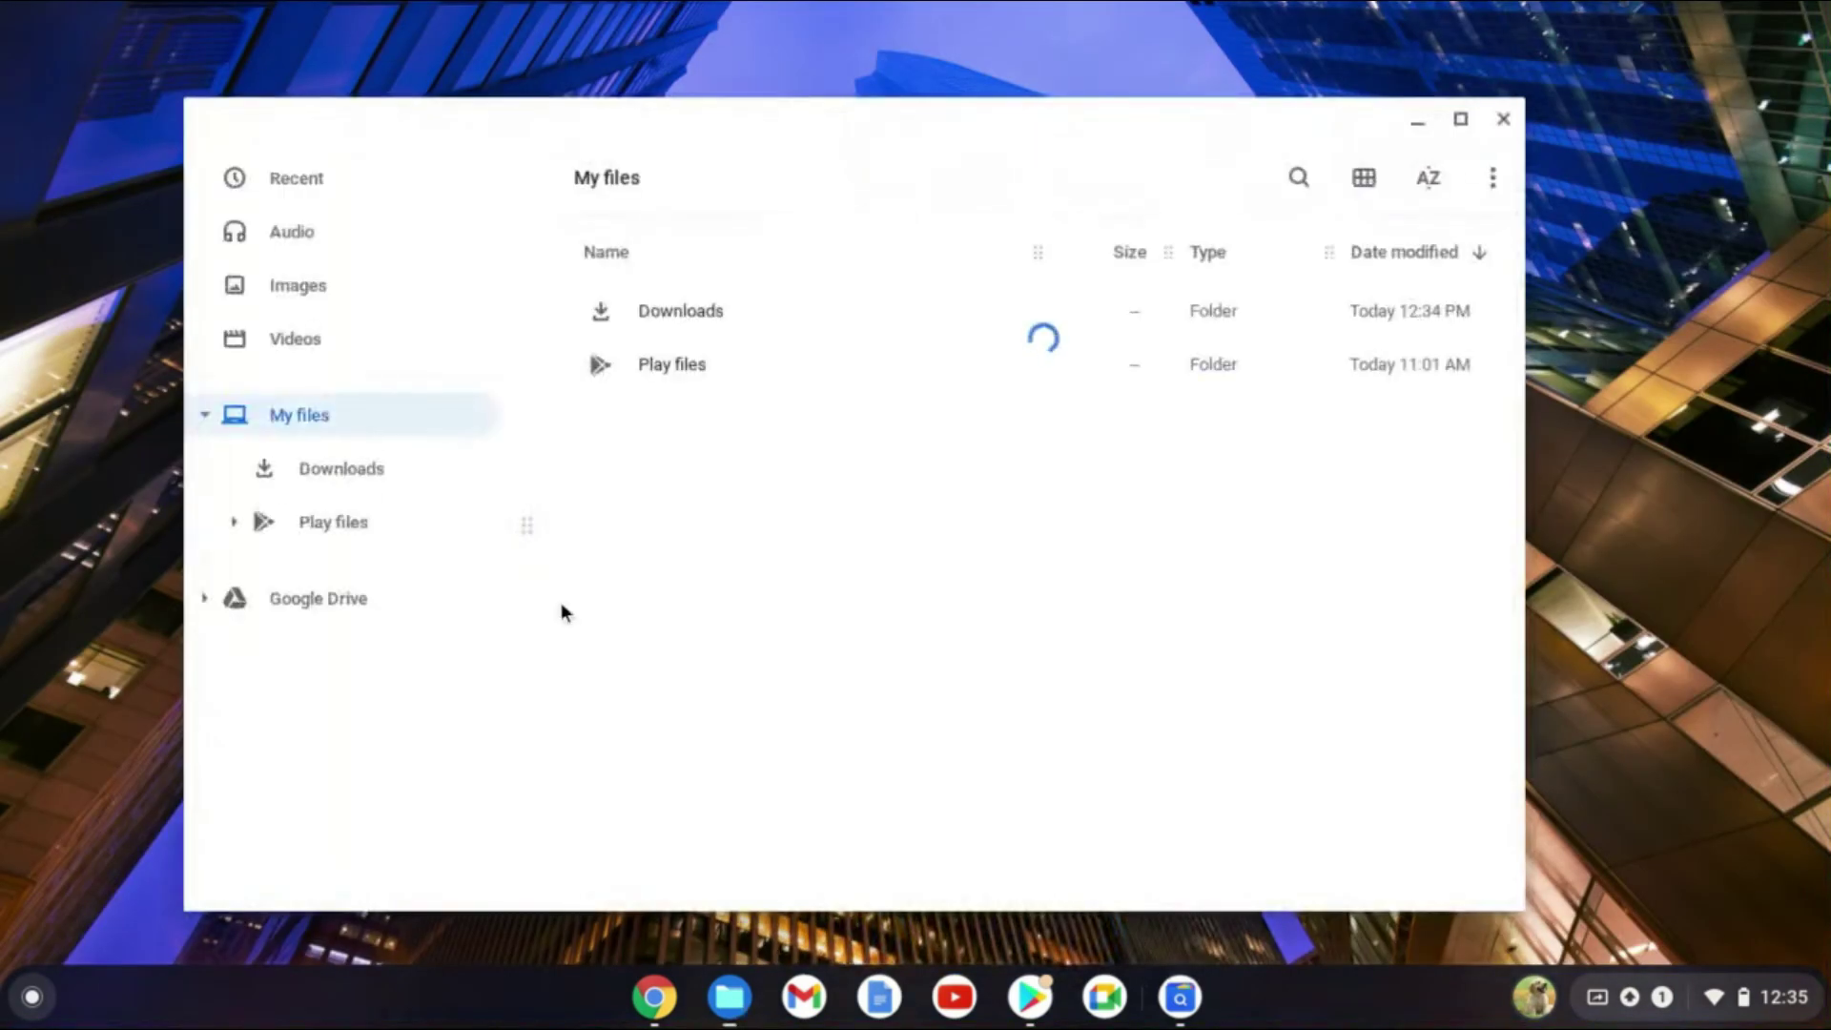
click(392, 334)
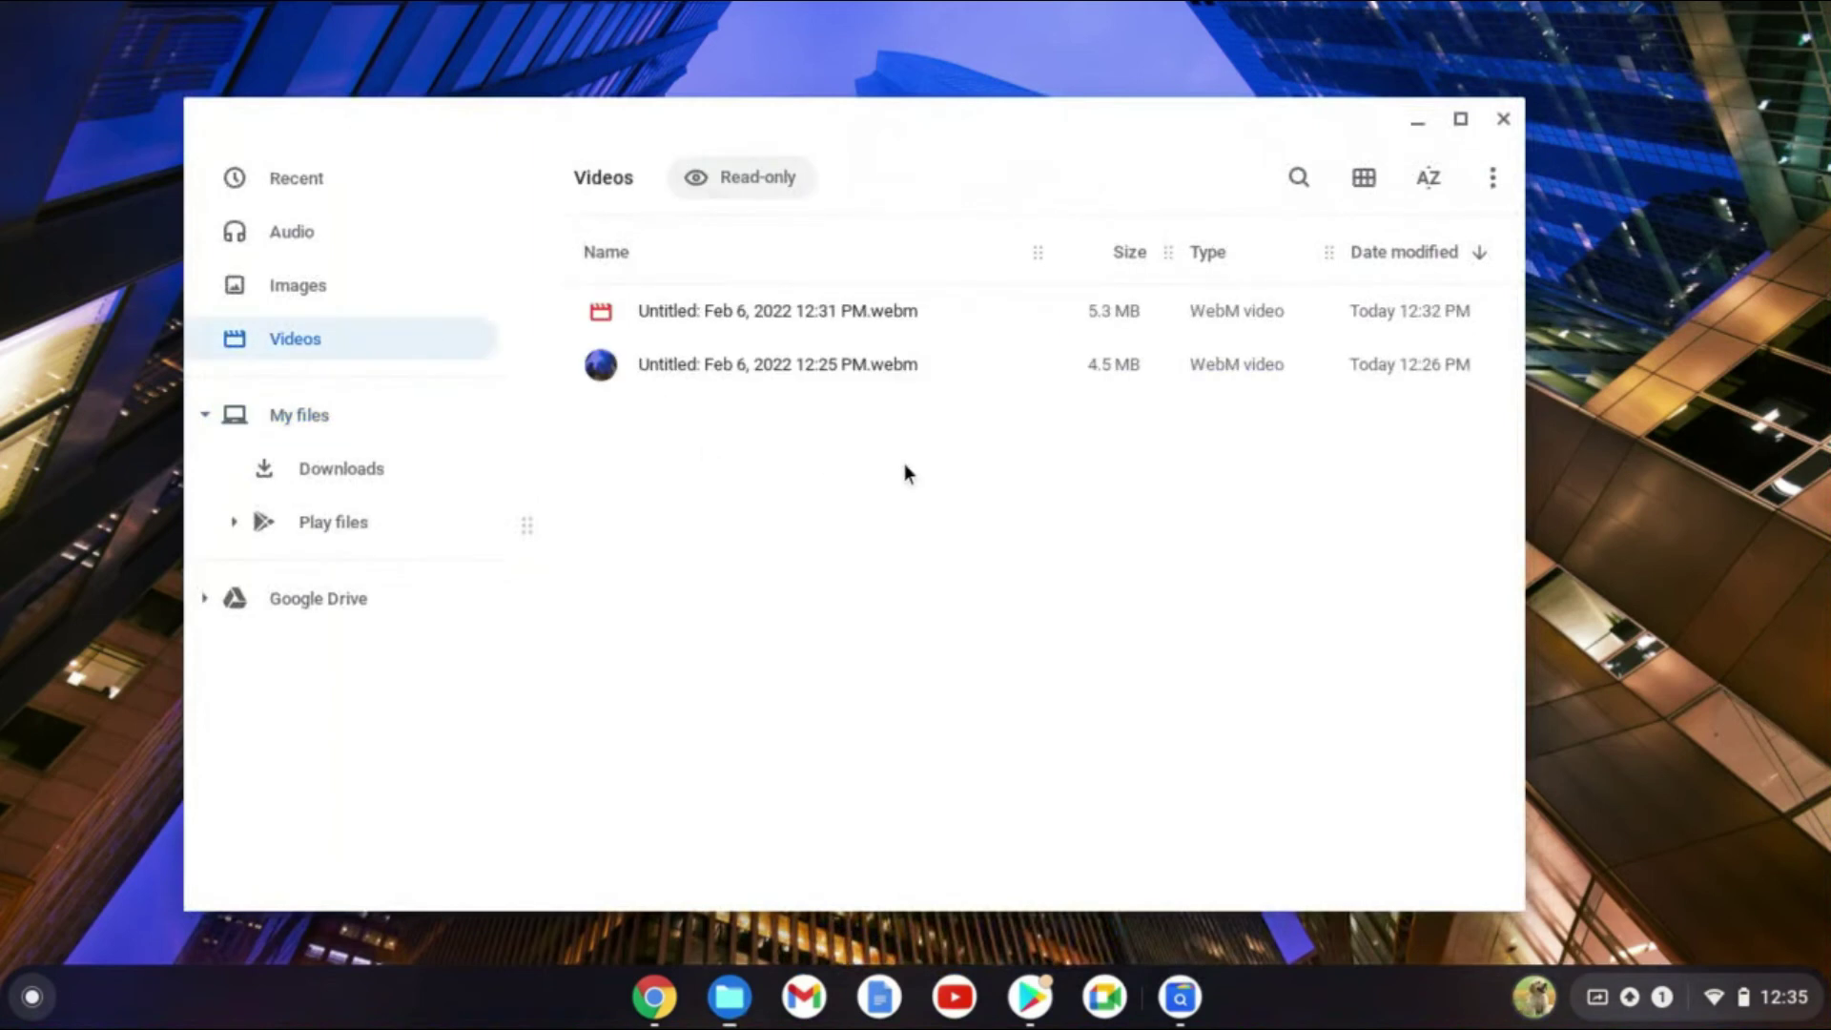
click(1420, 120)
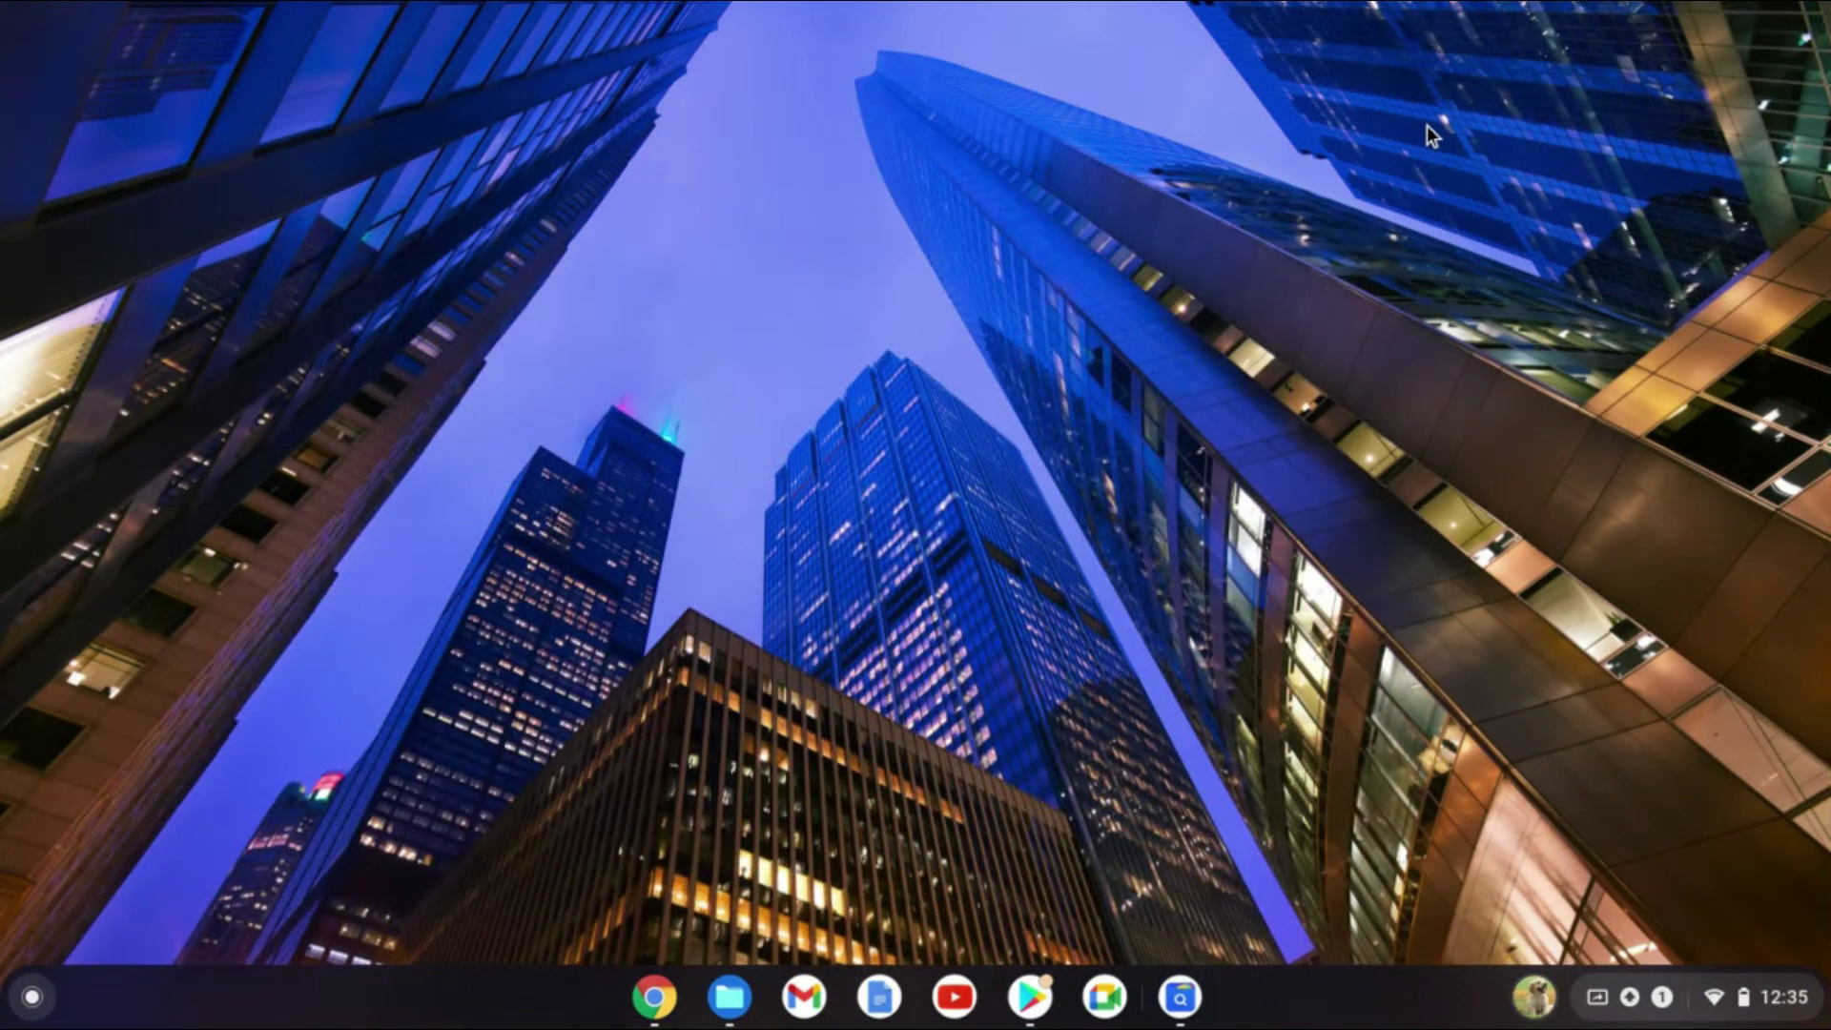